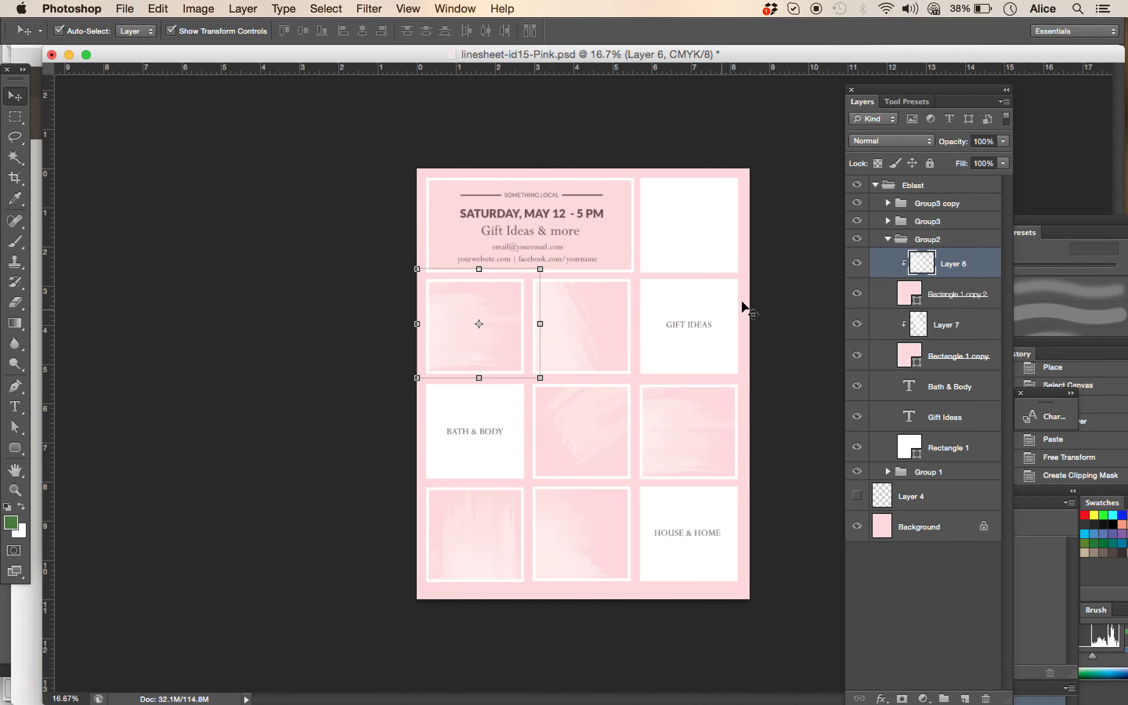
# Duplicate the Background layer into Background copy
pyautogui.click(857, 263)
pyautogui.click(857, 263)
pyautogui.click(753, 269)
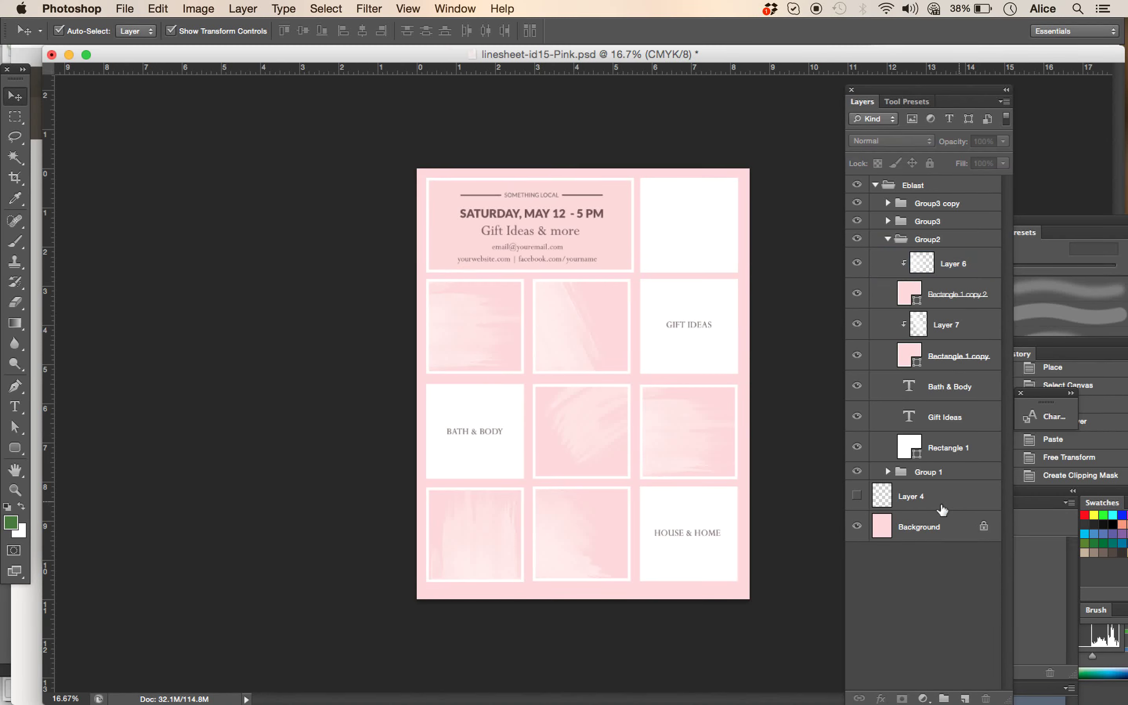
pyautogui.click(921, 534)
pyautogui.hotkey('ctrl', 'j')
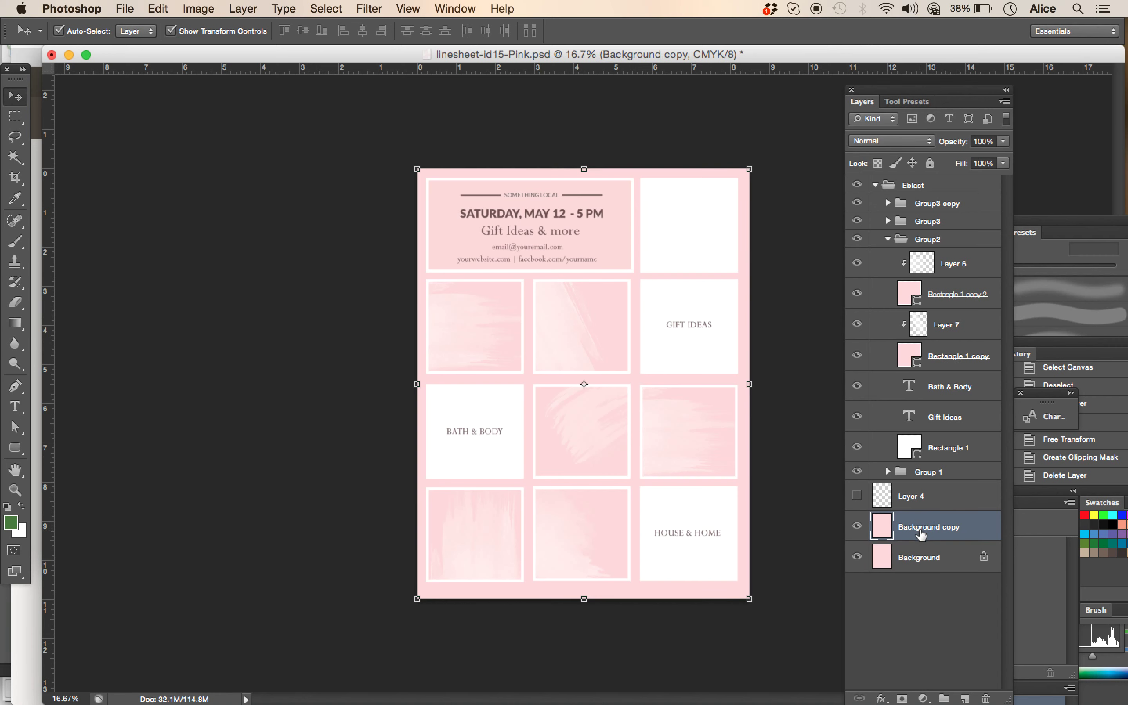
# Enable a Color Overlay on Background copy, trying purple and green shades before discarding them
pyautogui.rightClick(921, 535)
pyautogui.click(979, 227)
pyautogui.click(578, 508)
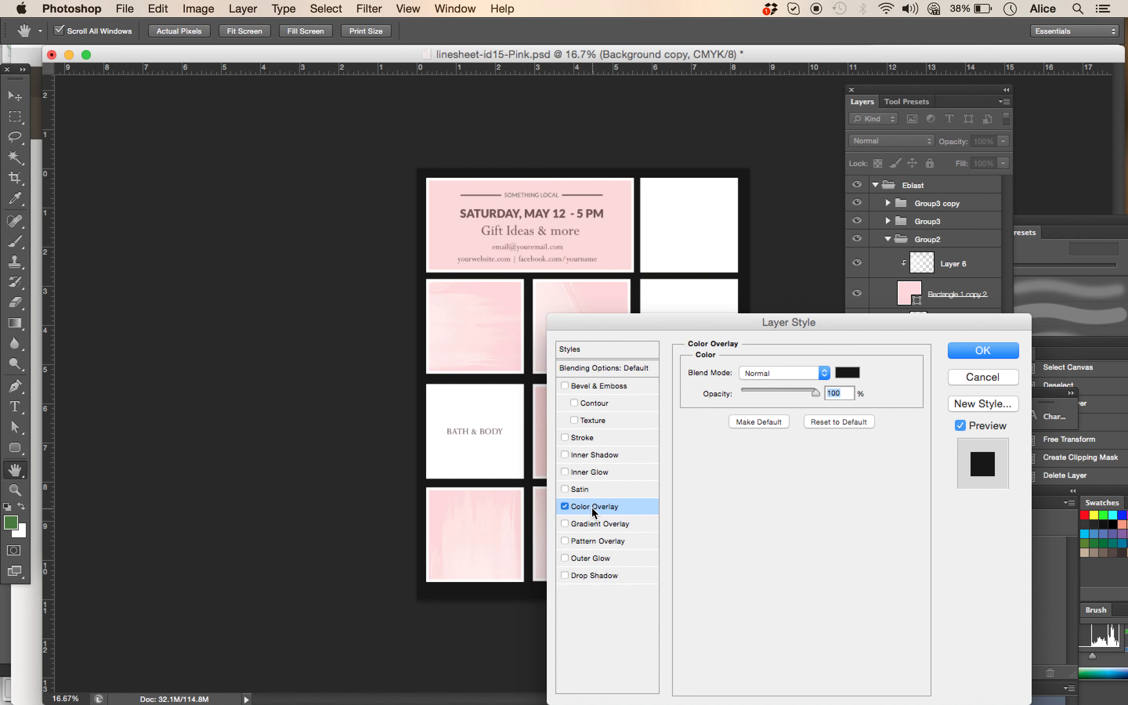
pyautogui.click(847, 372)
pyautogui.moveTo(780, 438); pyautogui.dragTo(690, 431)
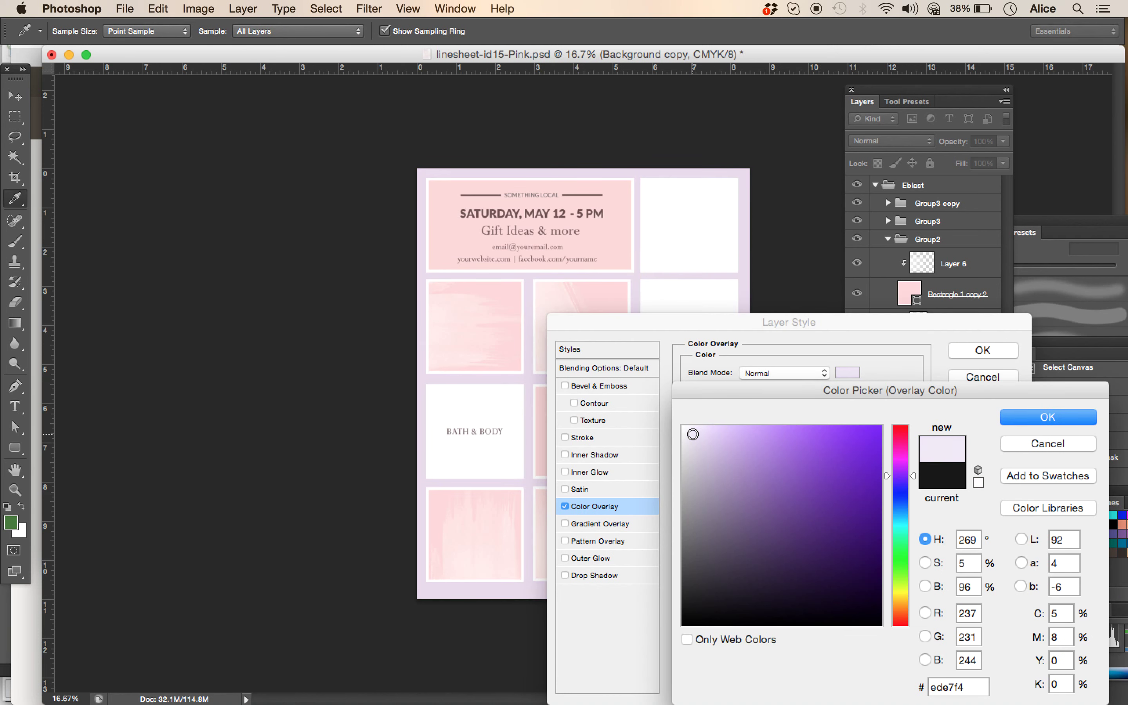
pyautogui.click(730, 477)
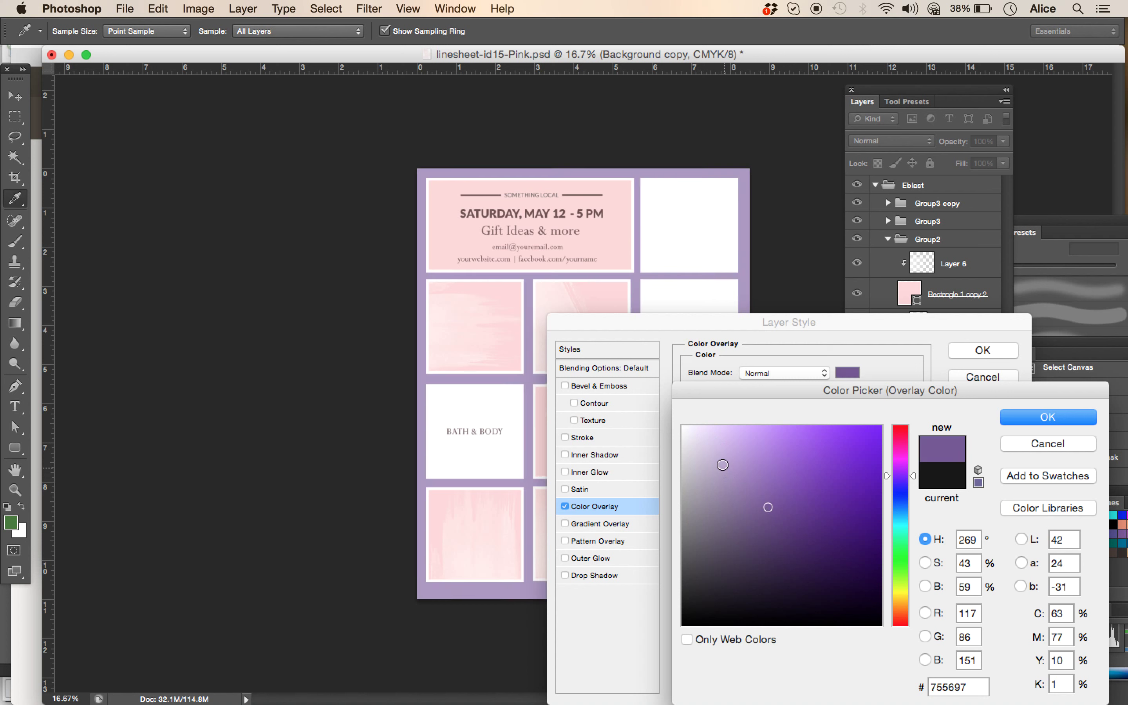
pyautogui.moveTo(730, 477); pyautogui.dragTo(694, 418)
pyautogui.click(880, 434)
pyautogui.click(853, 556)
pyautogui.click(823, 596)
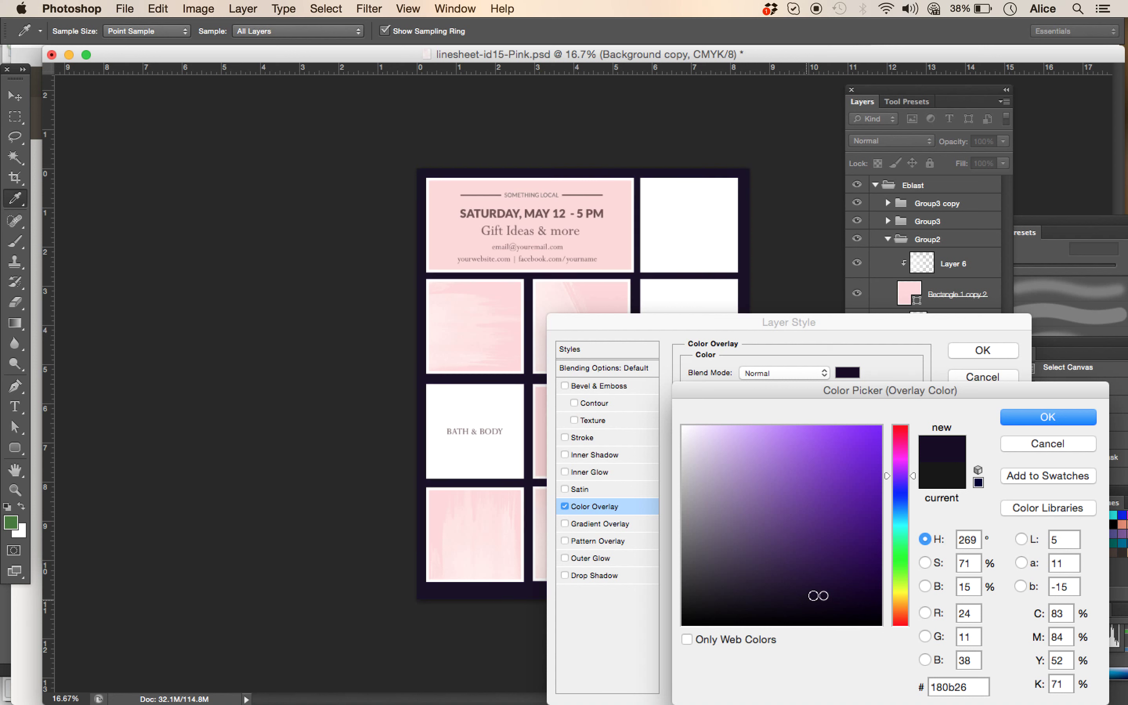
pyautogui.click(907, 555)
pyautogui.click(861, 510)
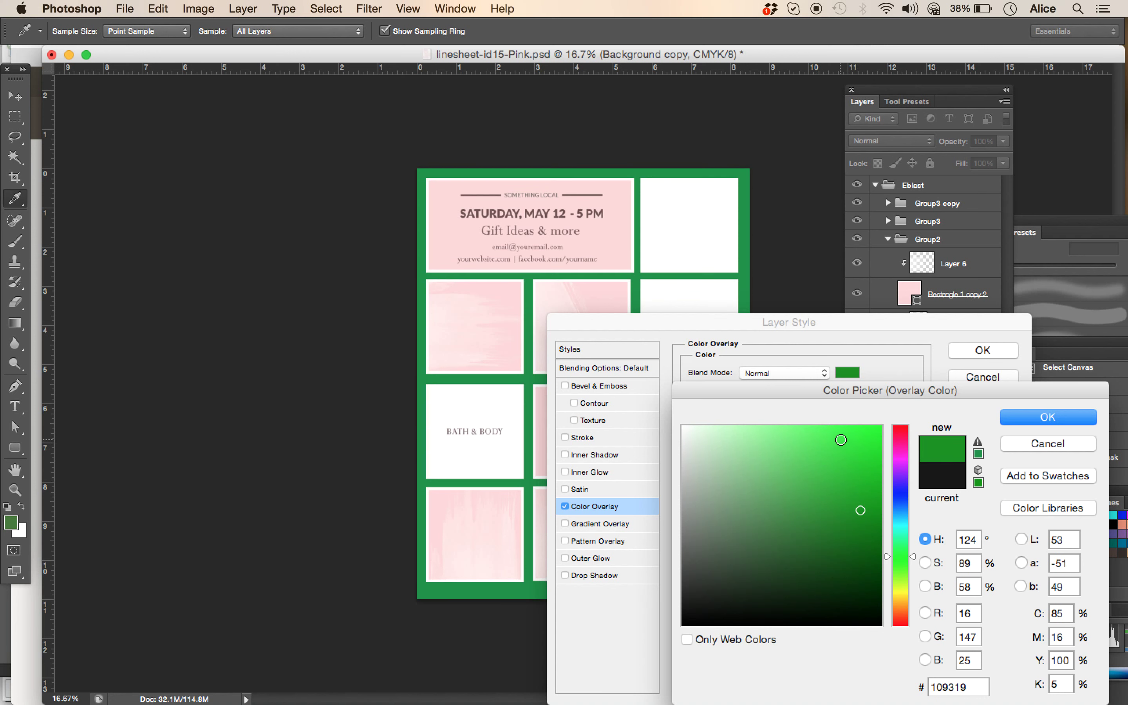
pyautogui.click(1034, 446)
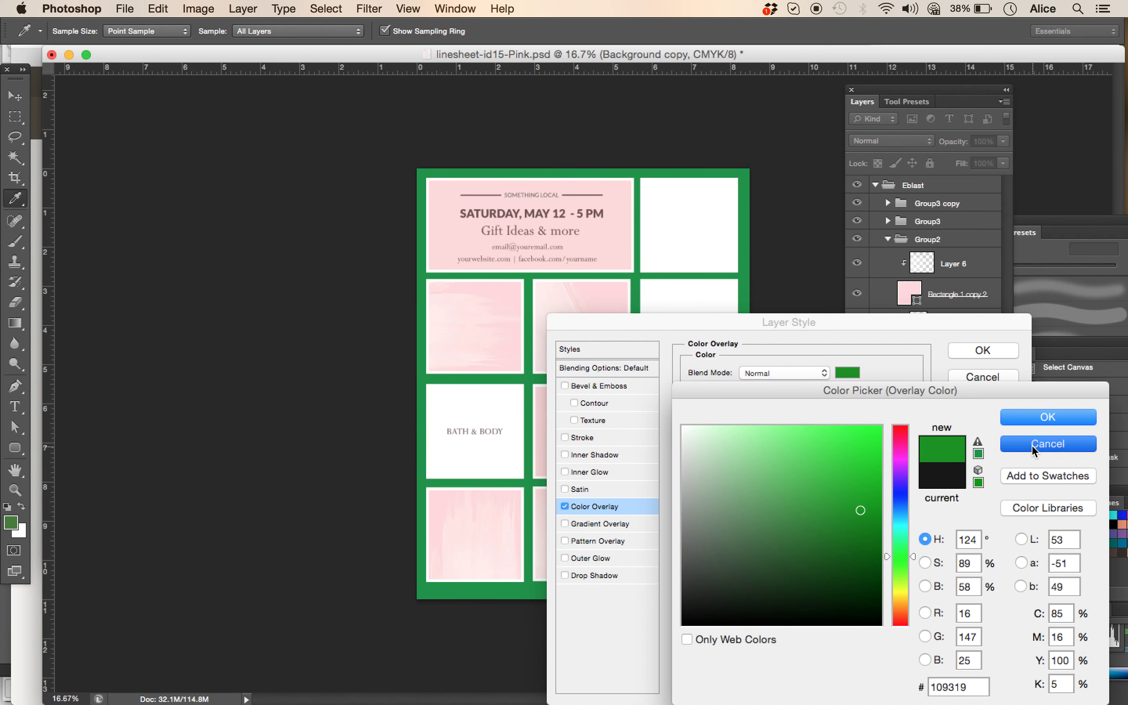
# Sample the card's pale pink #fcd8d8 as the overlay colour and apply it
pyautogui.click(853, 379)
pyautogui.click(623, 245)
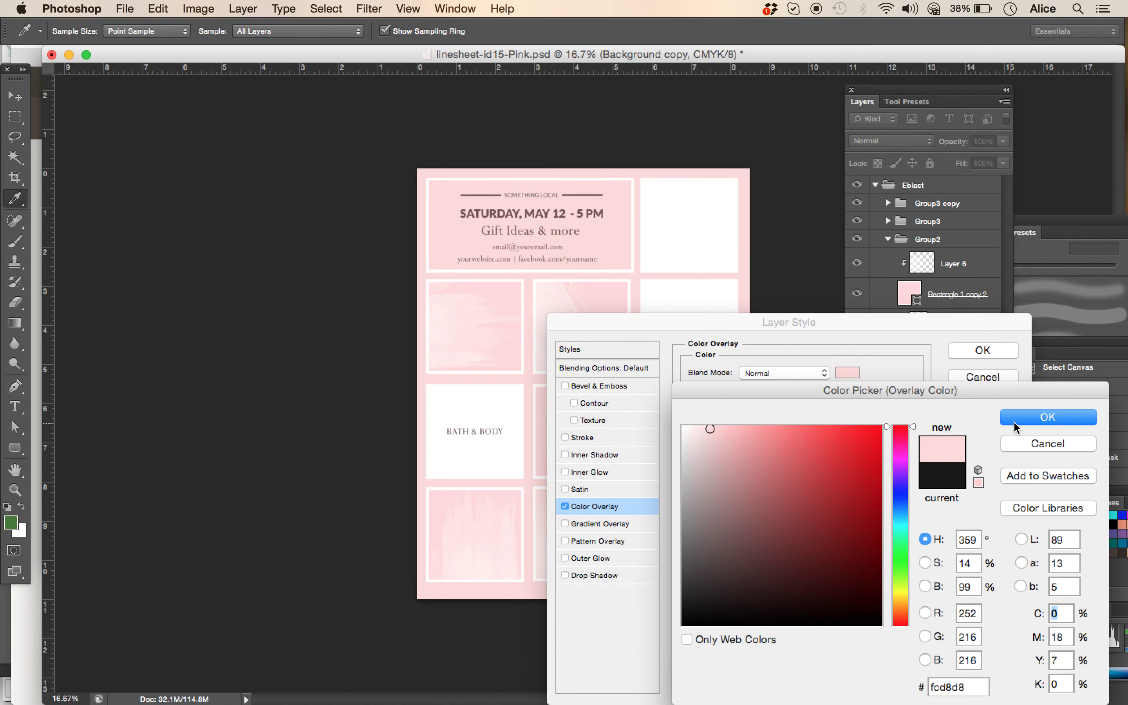
pyautogui.click(1028, 420)
pyautogui.click(983, 350)
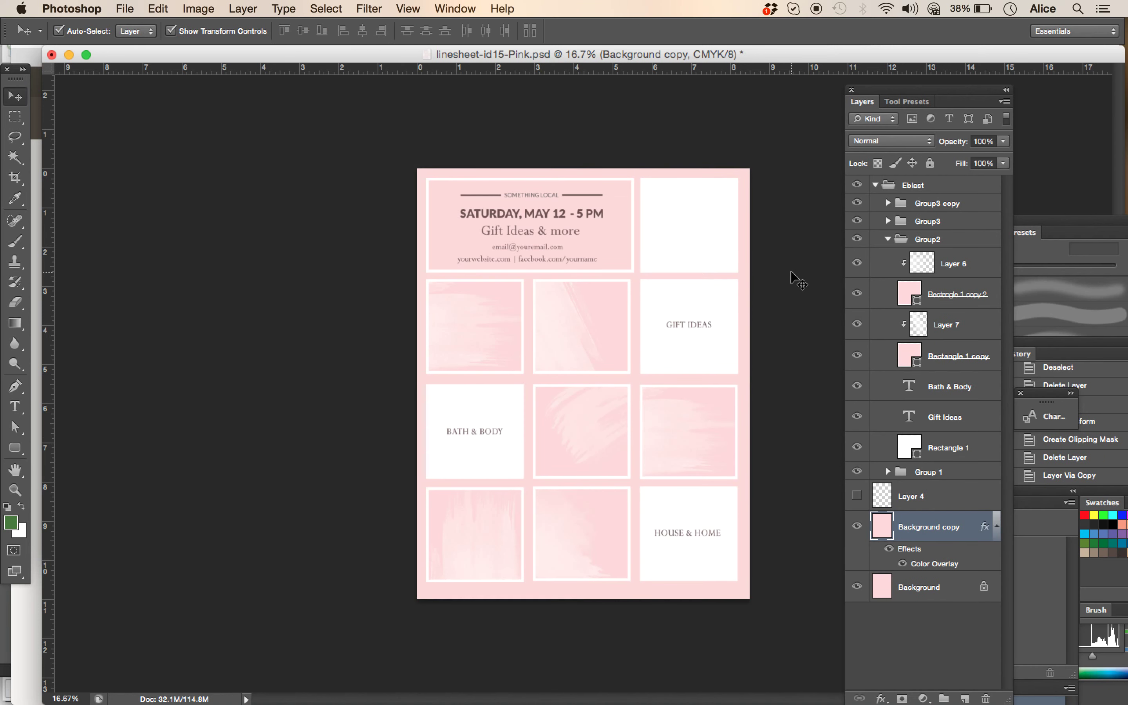
pyautogui.click(461, 321)
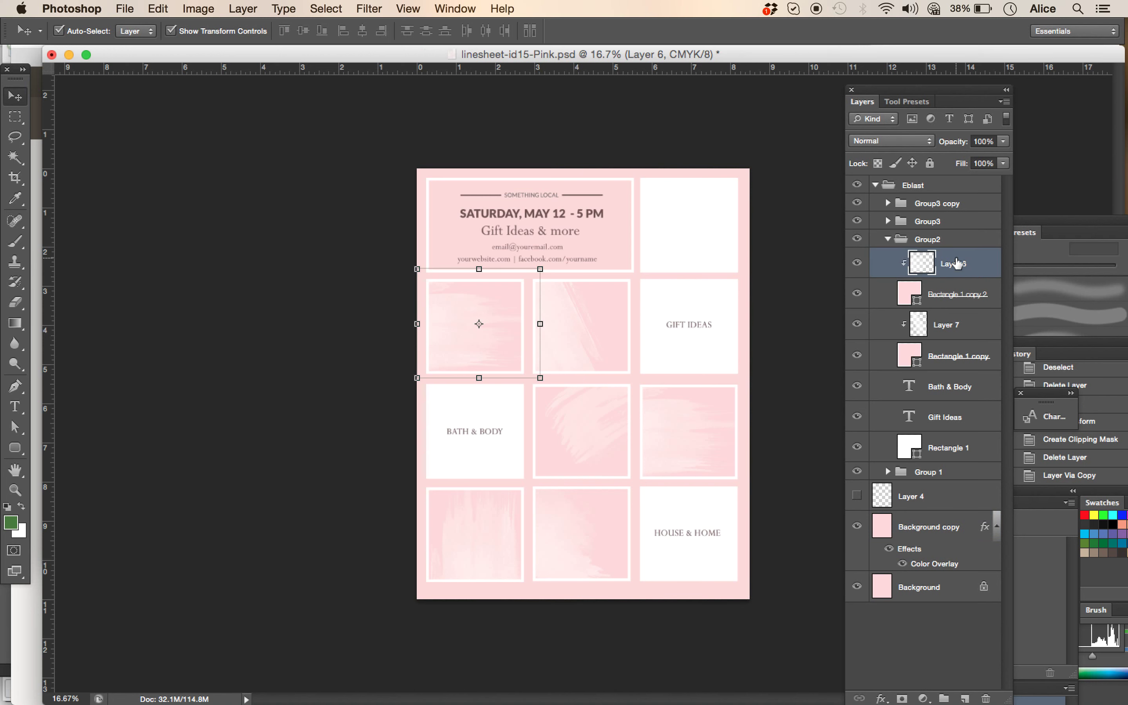
pyautogui.rightClick(956, 264)
pyautogui.click(961, 218)
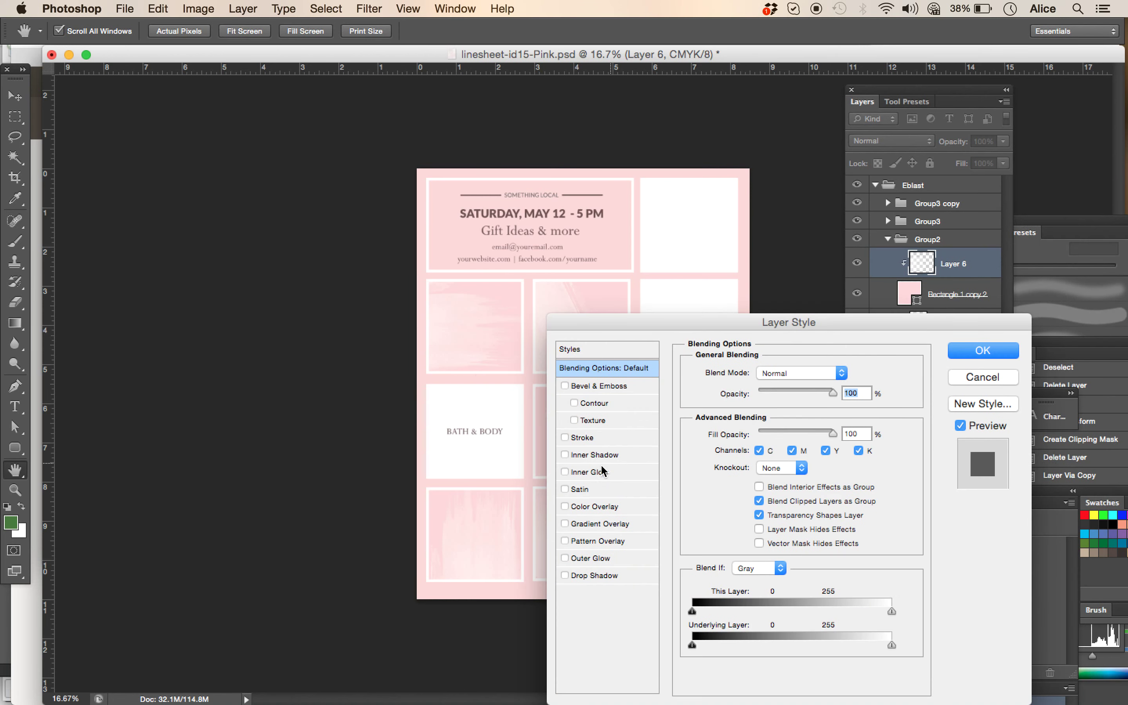
pyautogui.click(566, 506)
pyautogui.click(611, 507)
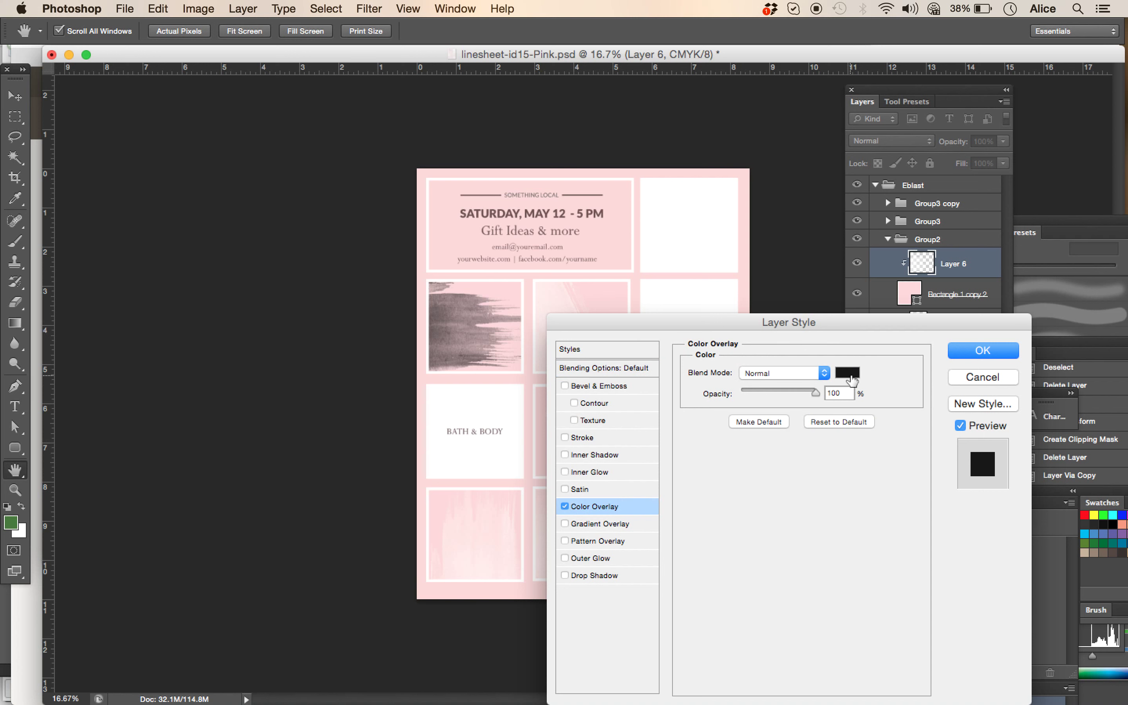
pyautogui.click(852, 380)
pyautogui.click(621, 240)
pyautogui.click(743, 451)
pyautogui.click(770, 476)
pyautogui.click(770, 482)
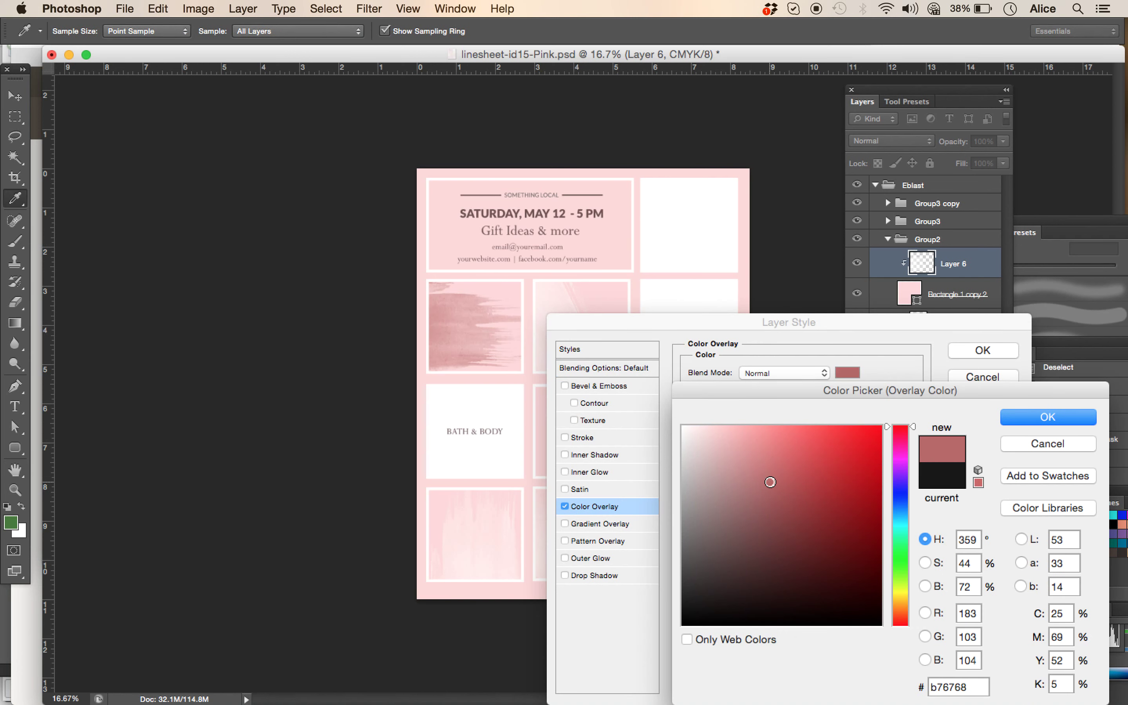
pyautogui.click(679, 230)
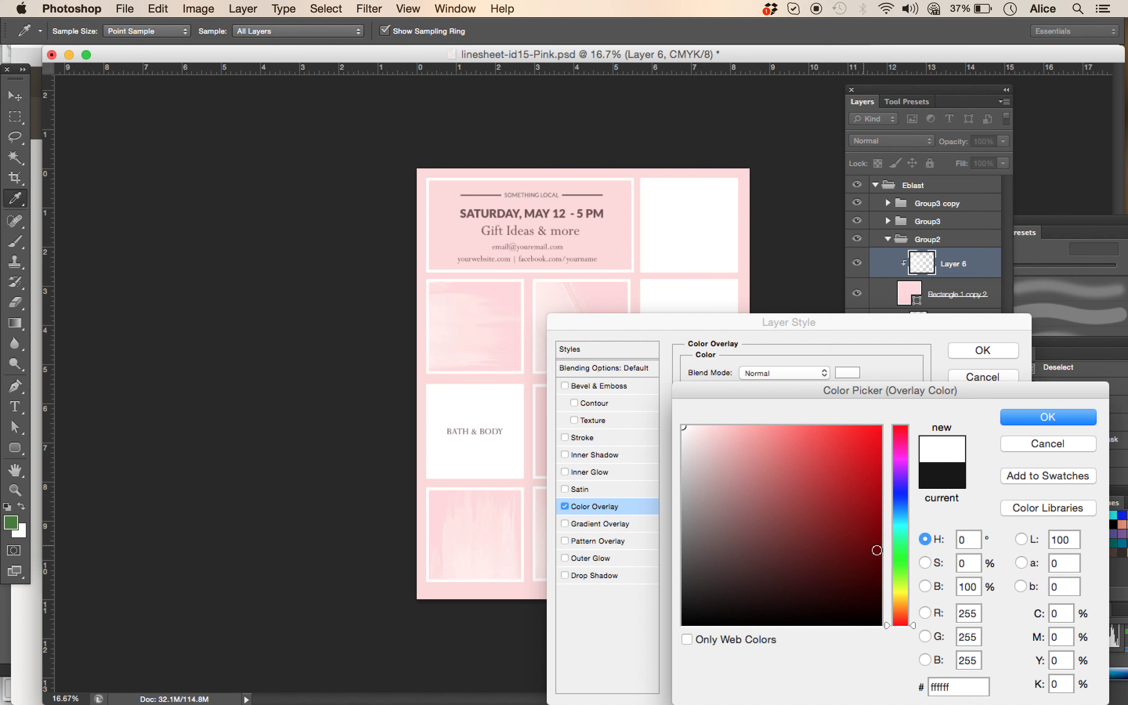
pyautogui.click(903, 552)
pyautogui.click(864, 428)
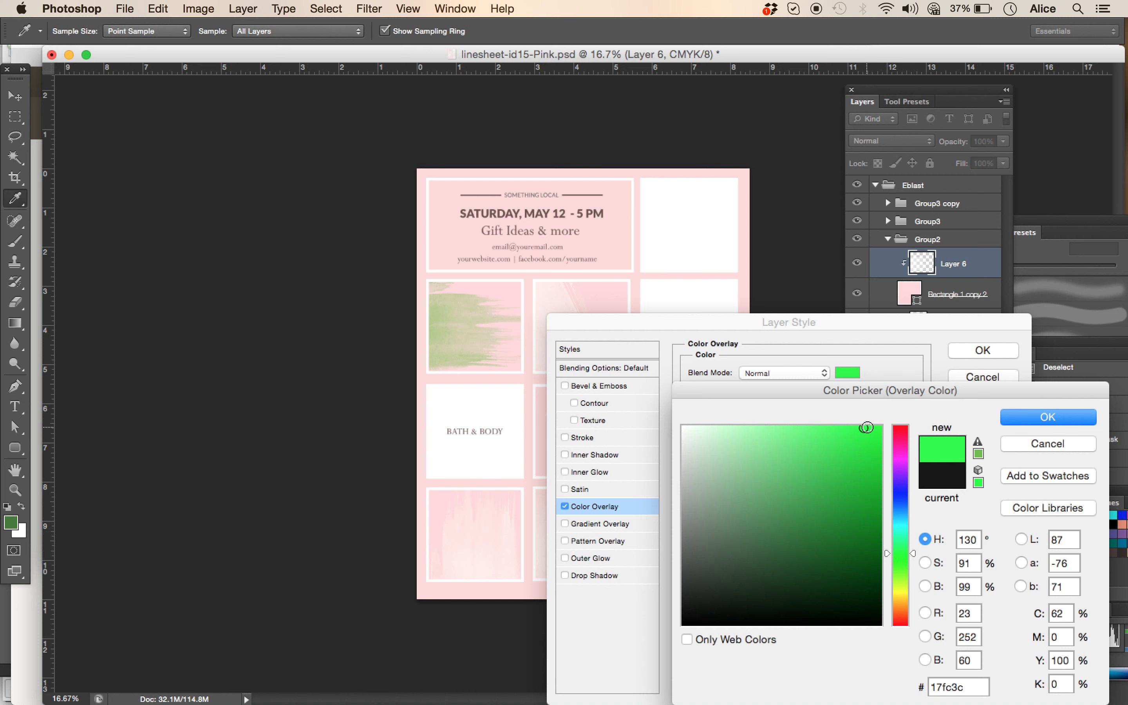
pyautogui.click(1040, 445)
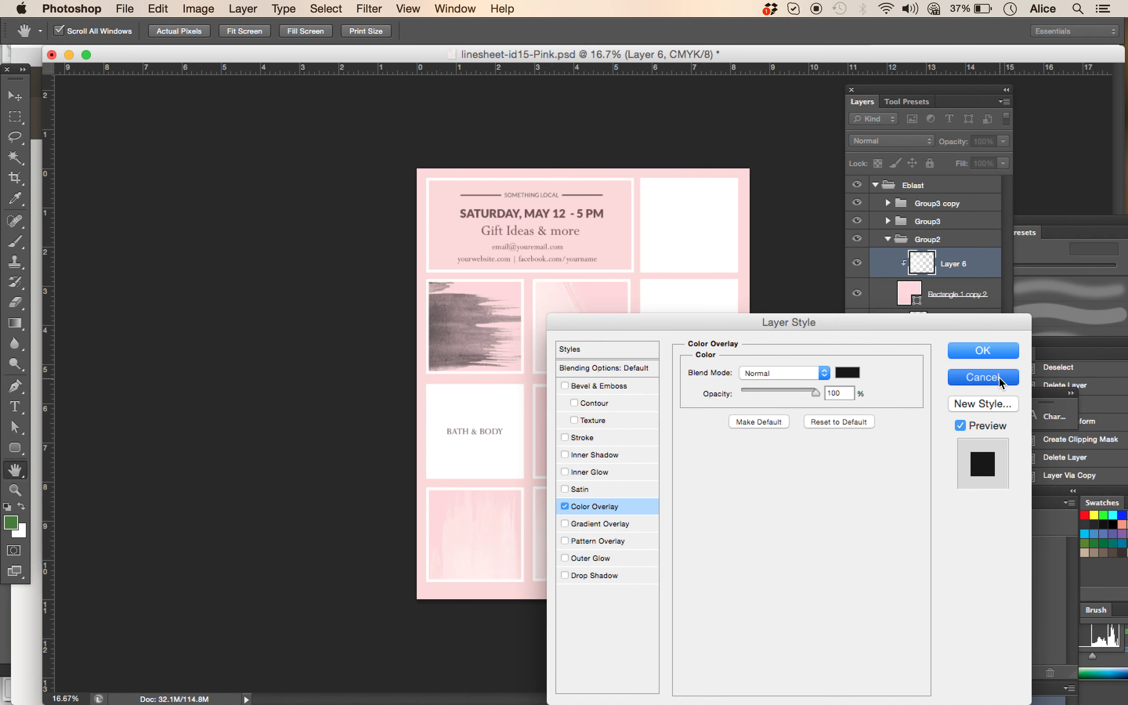
pyautogui.click(983, 377)
pyautogui.press('v')
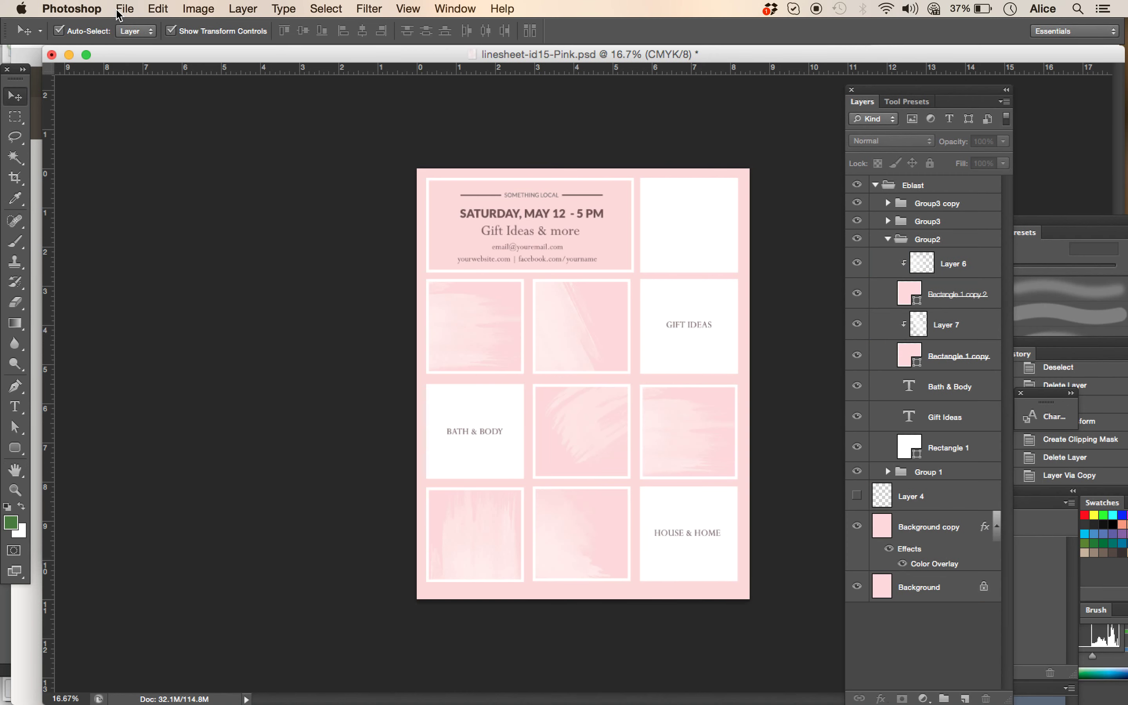
# With Layer 6 selected, place the watch image 639452.png.scale.314.high into the flyer
pyautogui.click(120, 11)
pyautogui.click(176, 267)
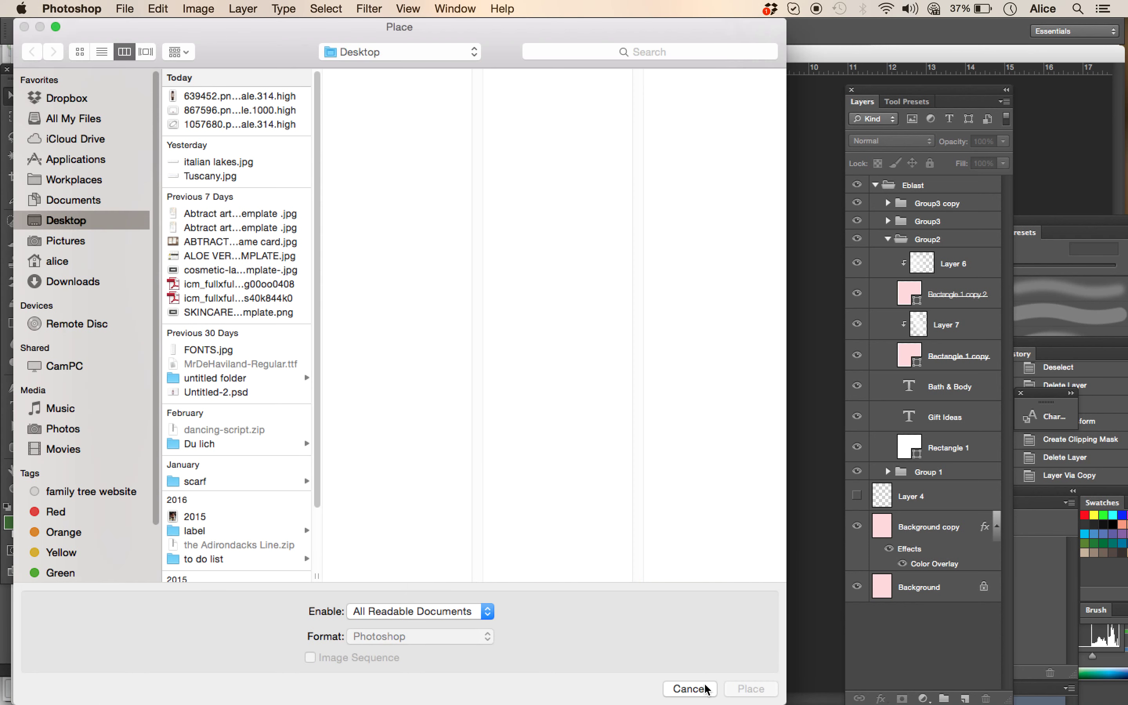
pyautogui.click(689, 689)
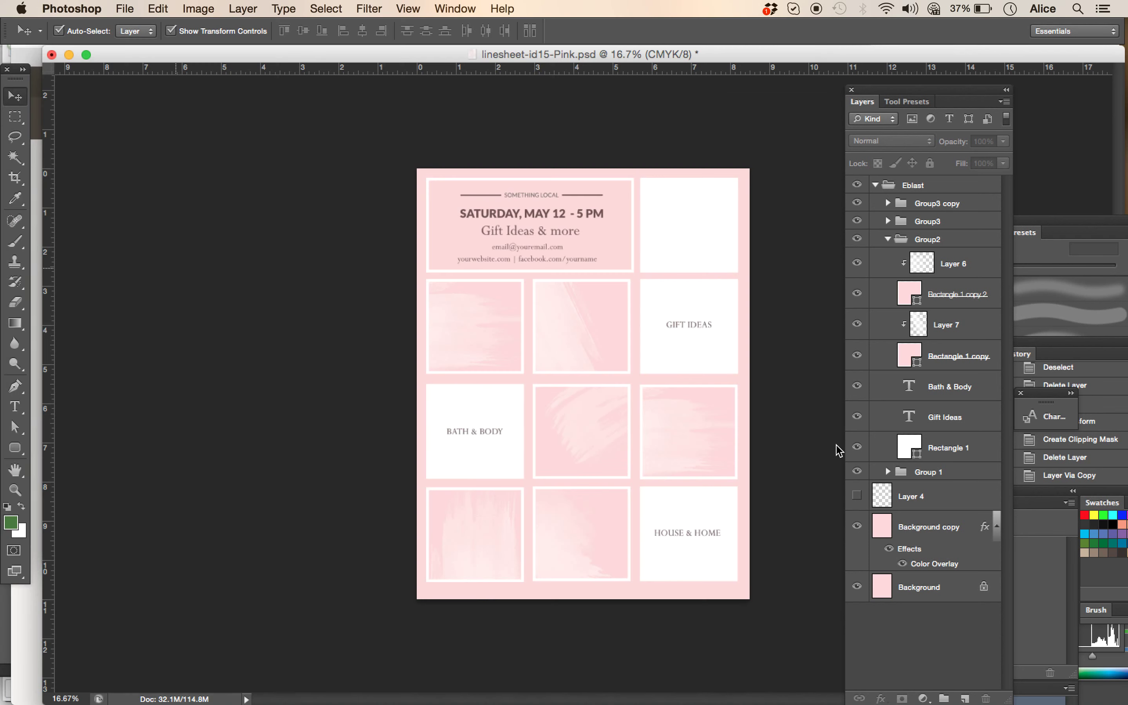
pyautogui.click(946, 267)
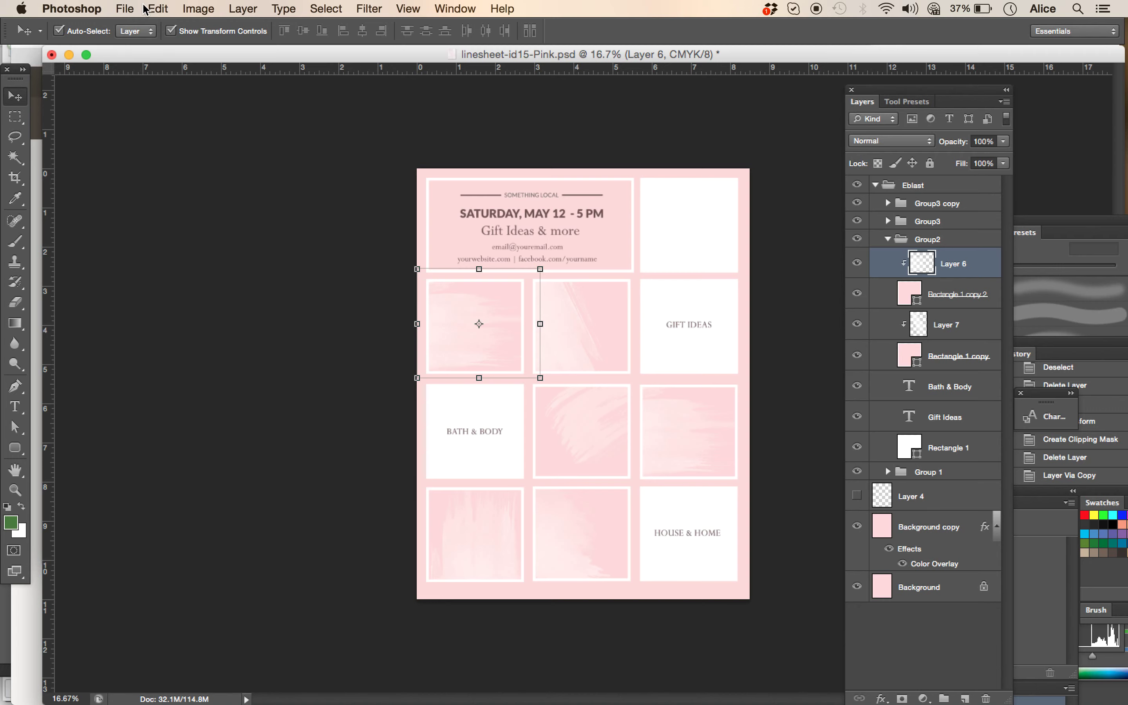
pyautogui.click(126, 9)
pyautogui.click(154, 266)
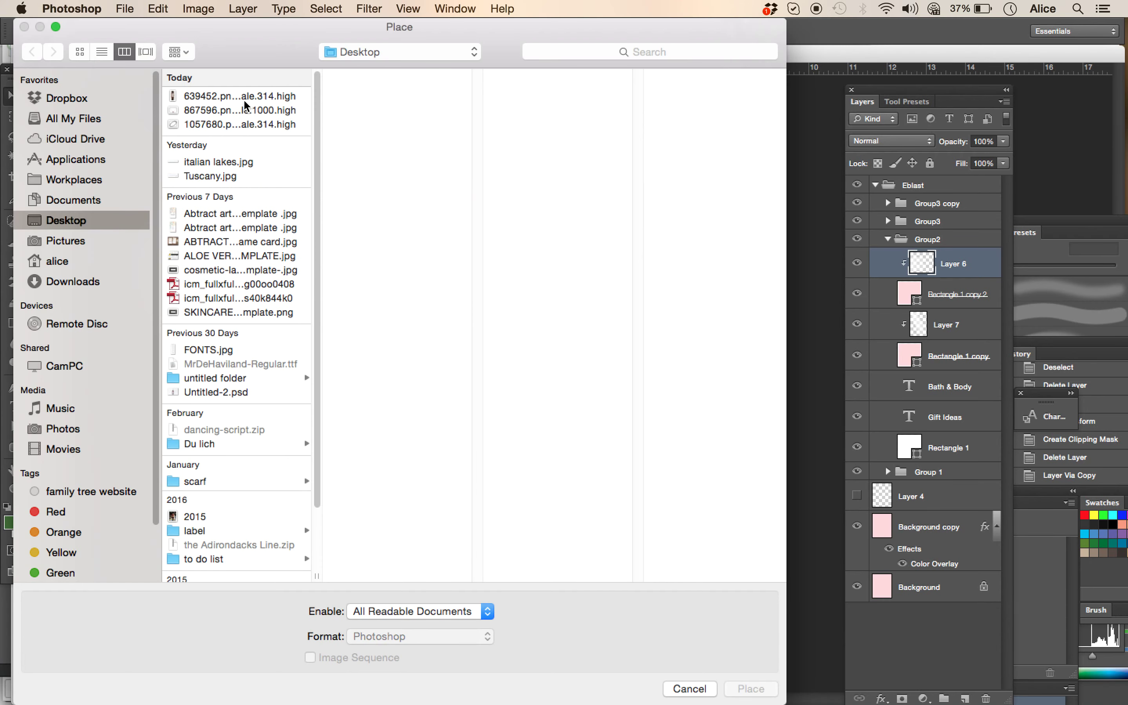
pyautogui.click(243, 97)
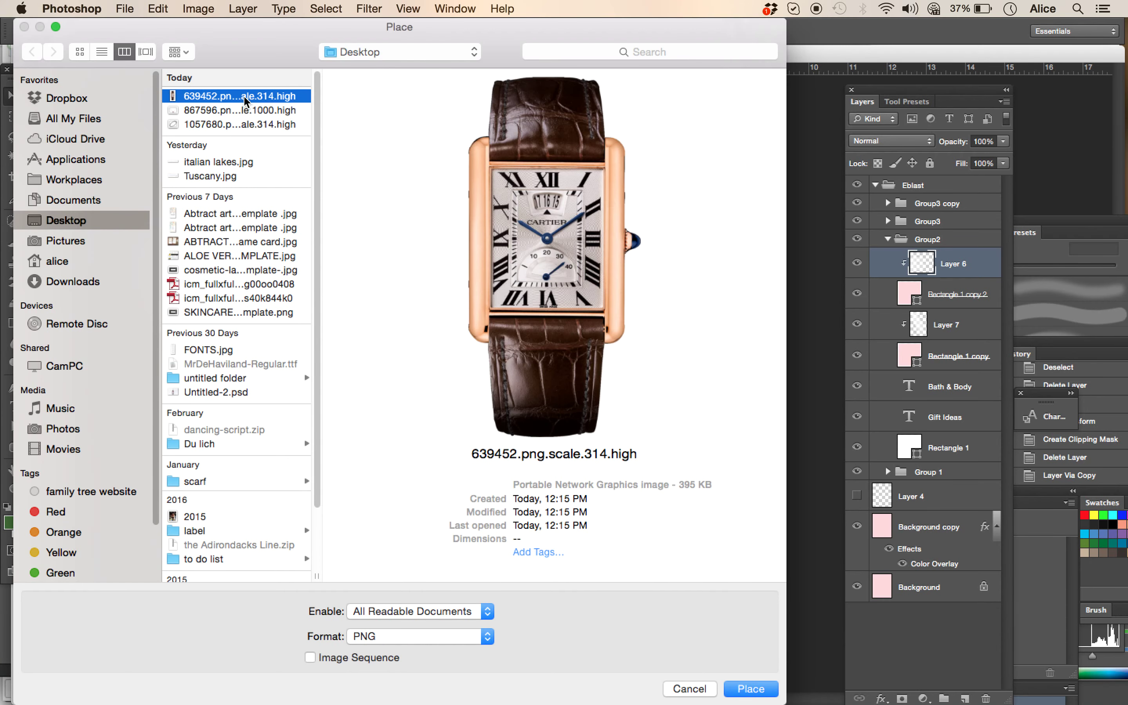
pyautogui.press('Down')
pyautogui.press('Down')
pyautogui.click(242, 97)
pyautogui.click(748, 690)
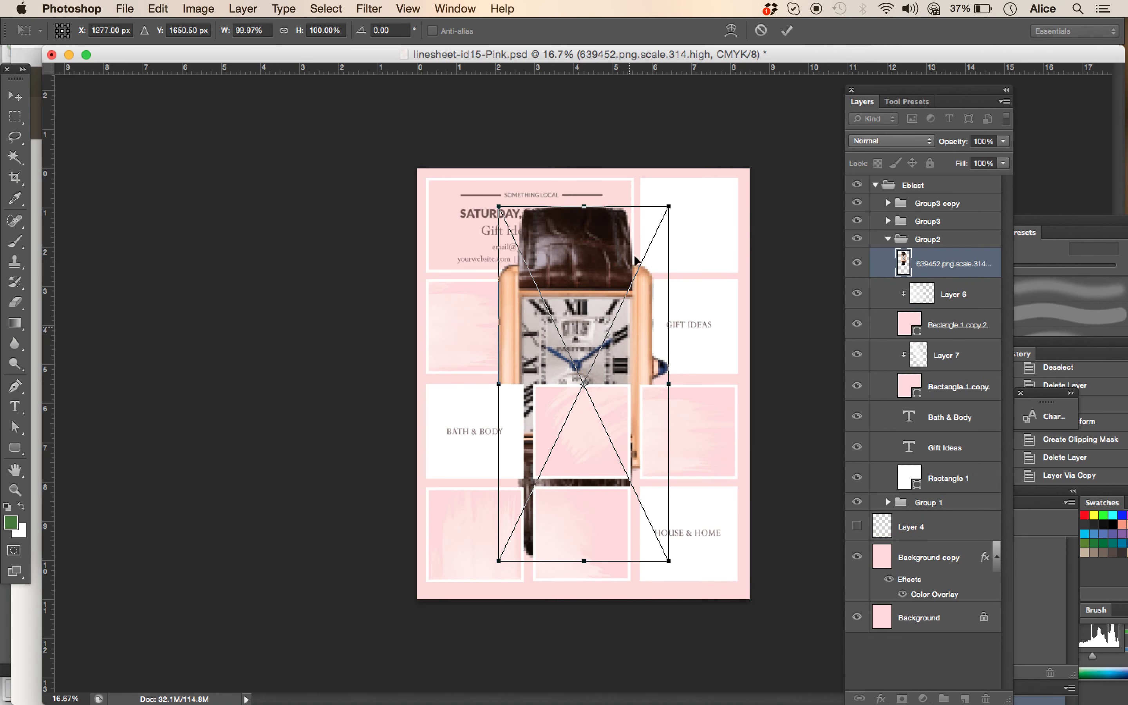
# Scale the watch down into the top-left tile and commit it
pyautogui.moveTo(671, 202)
pyautogui.mouseDown()
pyautogui.moveTo(590, 351)
pyautogui.moveTo(481, 294)
pyautogui.moveTo(490, 295)
pyautogui.moveTo(482, 308)
pyautogui.moveTo(502, 286)
pyautogui.mouseUp()
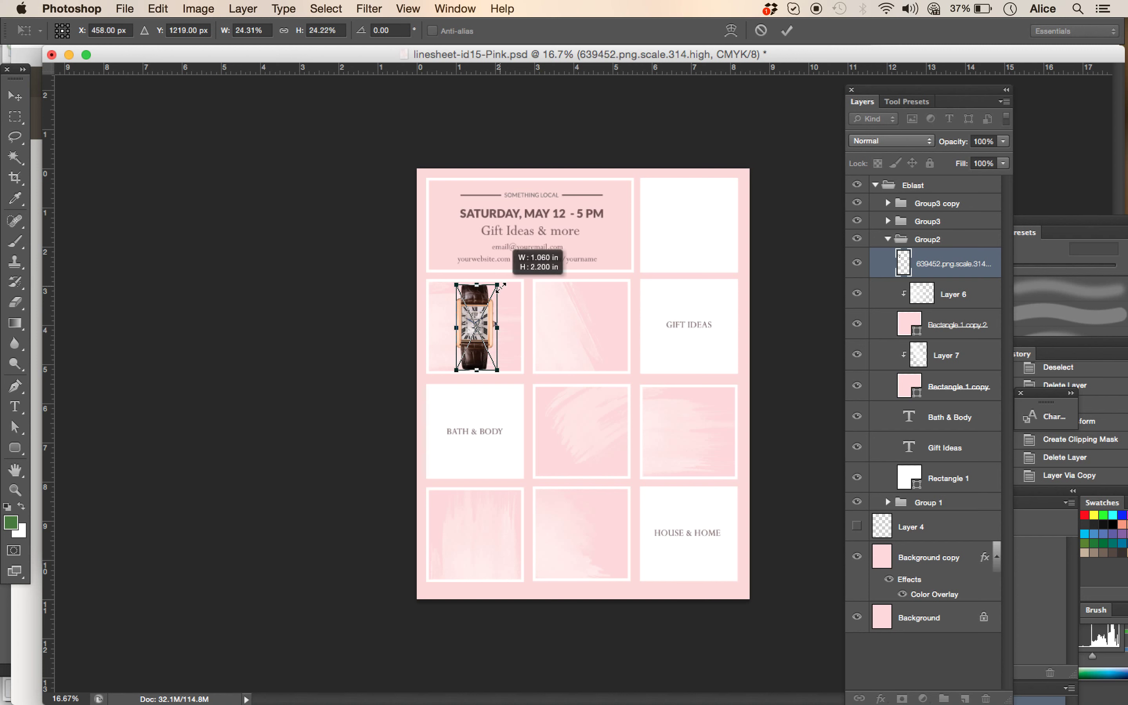
pyautogui.press('Return')
pyautogui.click(552, 323)
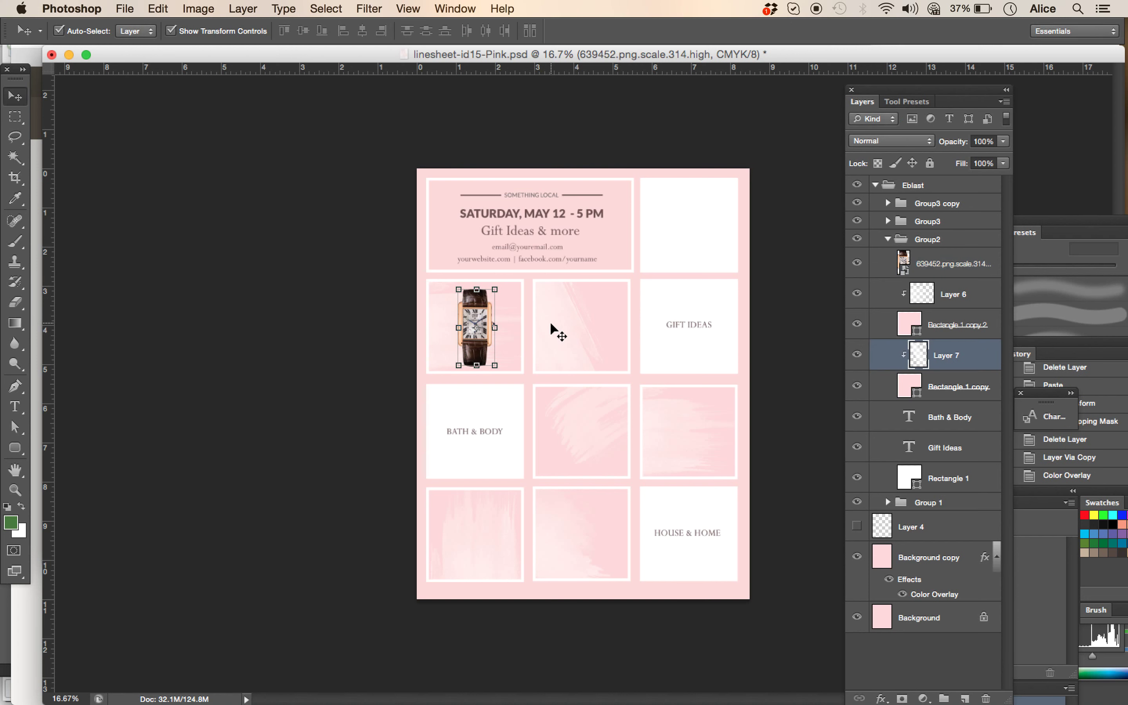
# Add a Color Overlay to Layer 7, trying grey and pink shades
pyautogui.rightClick(947, 359)
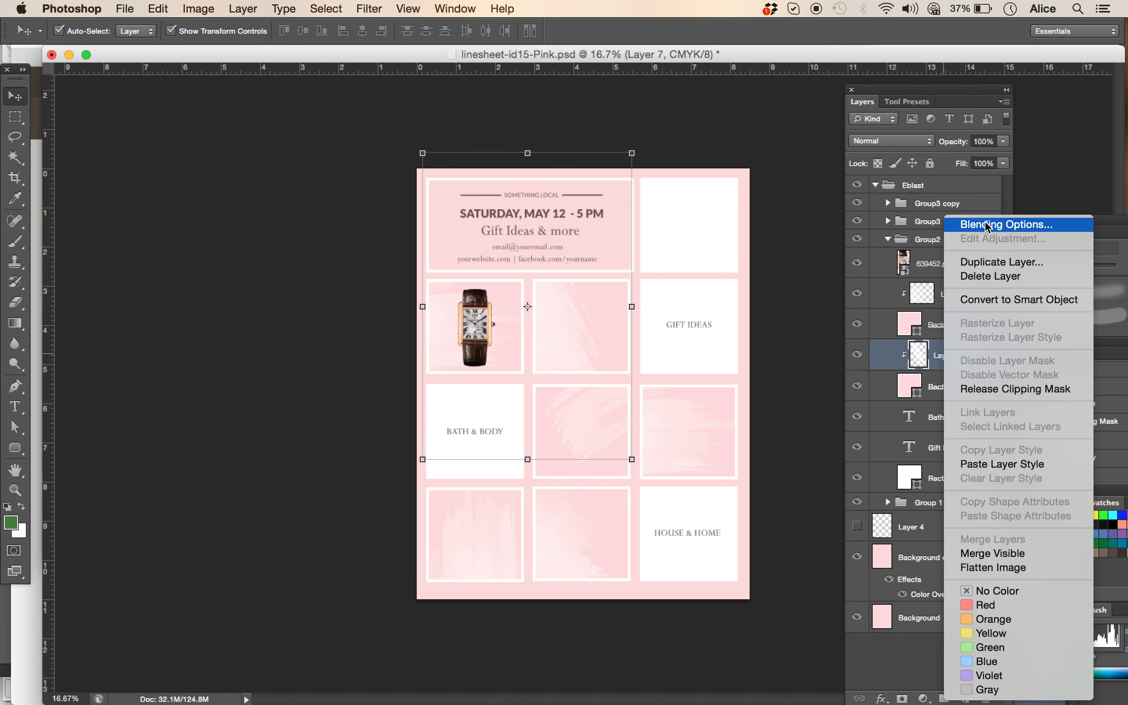
pyautogui.click(986, 223)
pyautogui.click(589, 504)
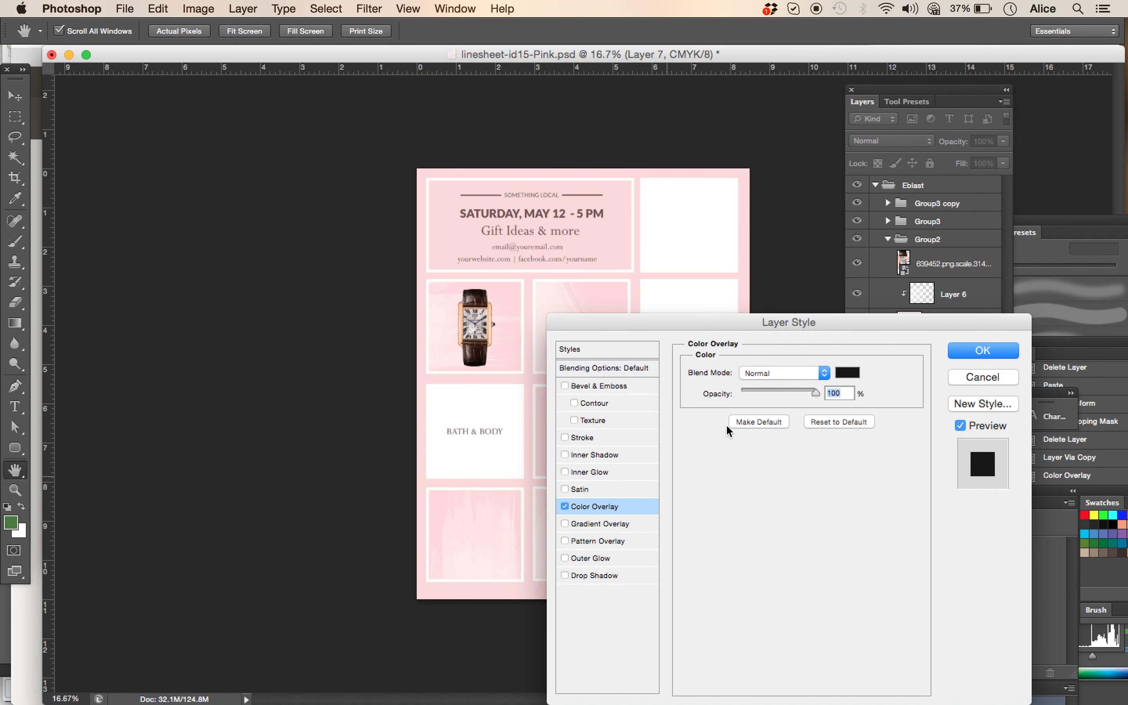
pyautogui.click(848, 372)
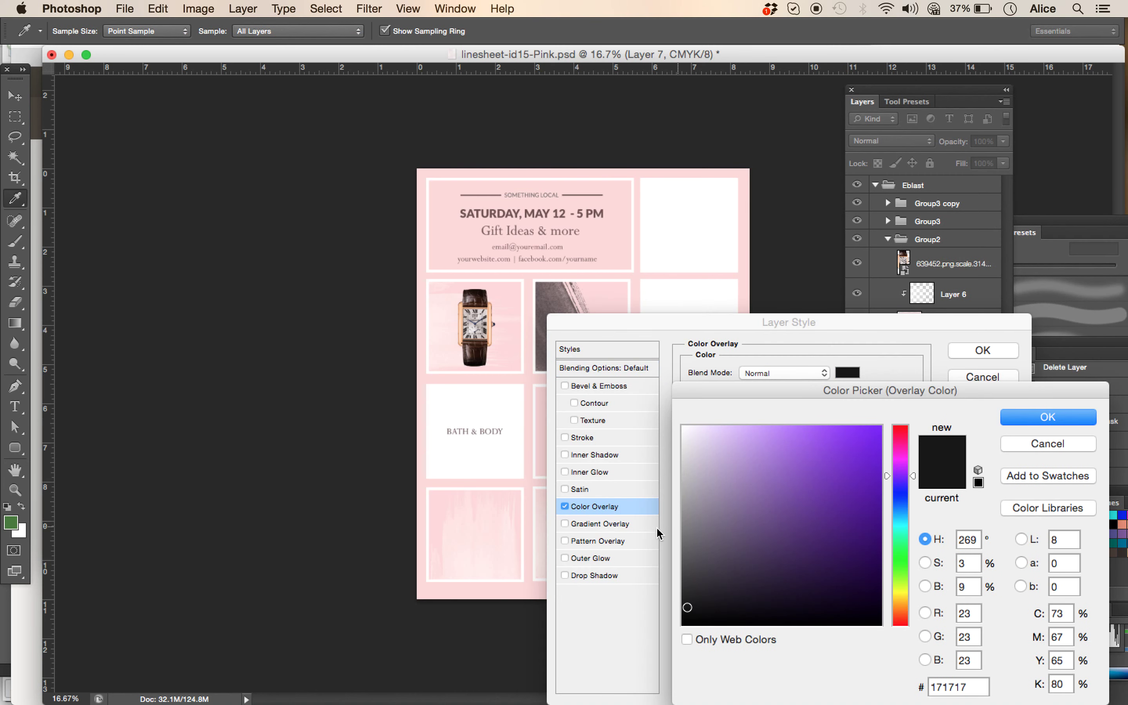
pyautogui.click(689, 517)
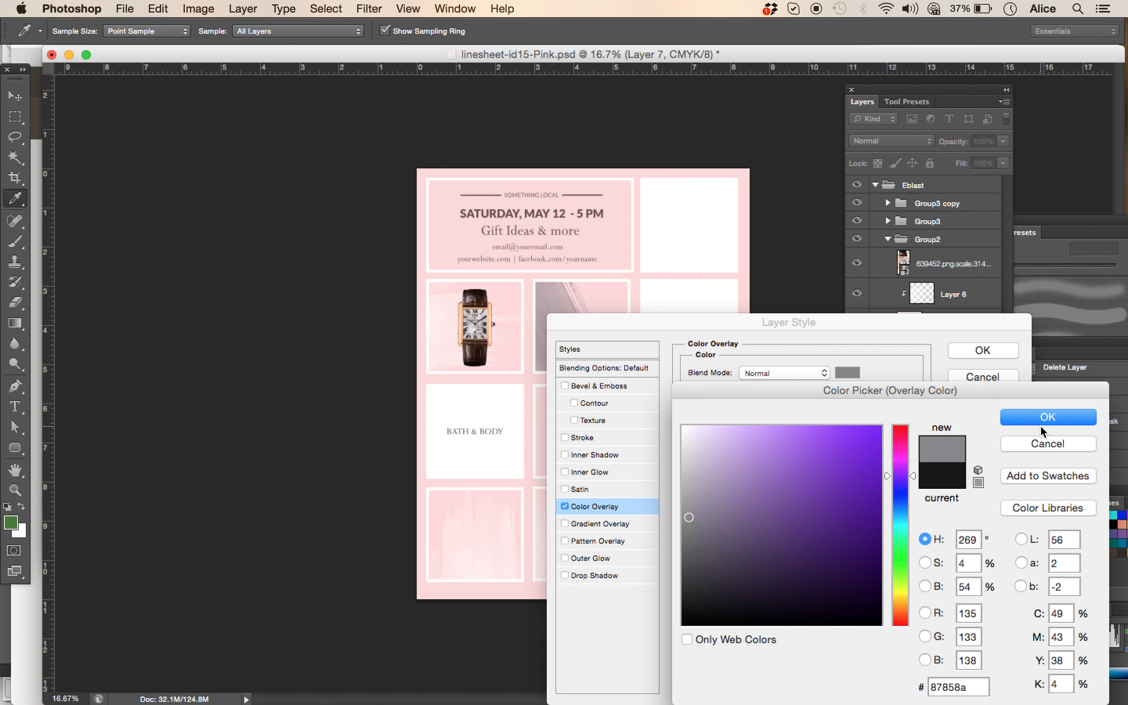
pyautogui.click(631, 296)
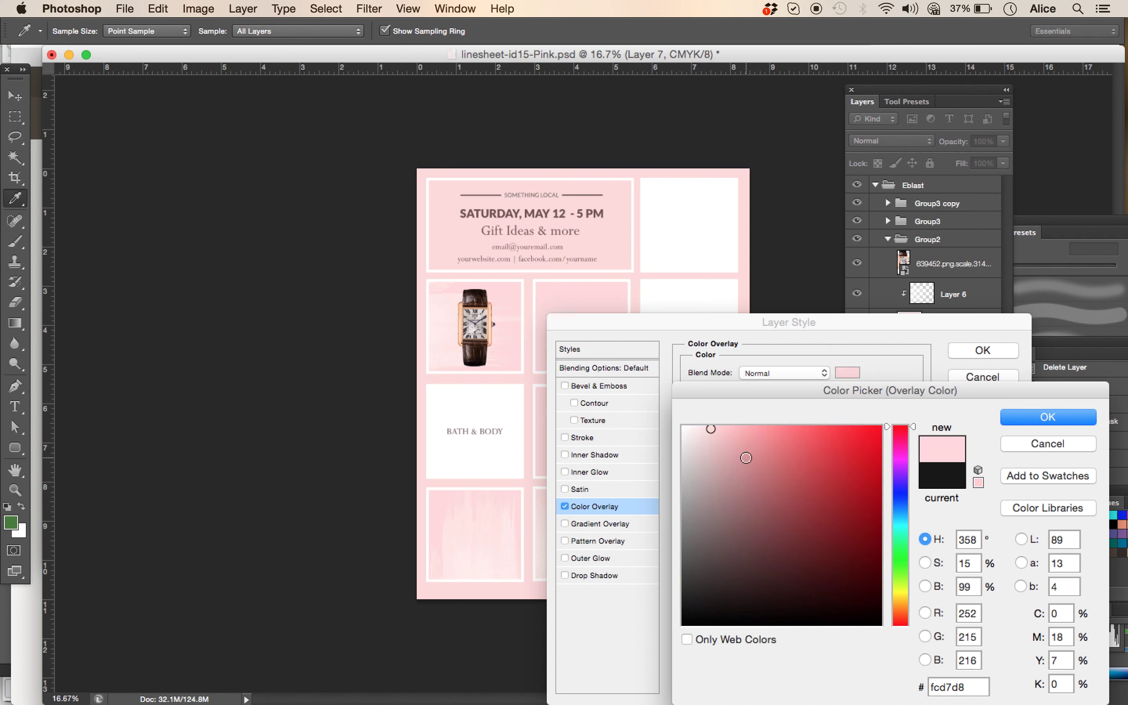
pyautogui.click(758, 475)
pyautogui.click(765, 489)
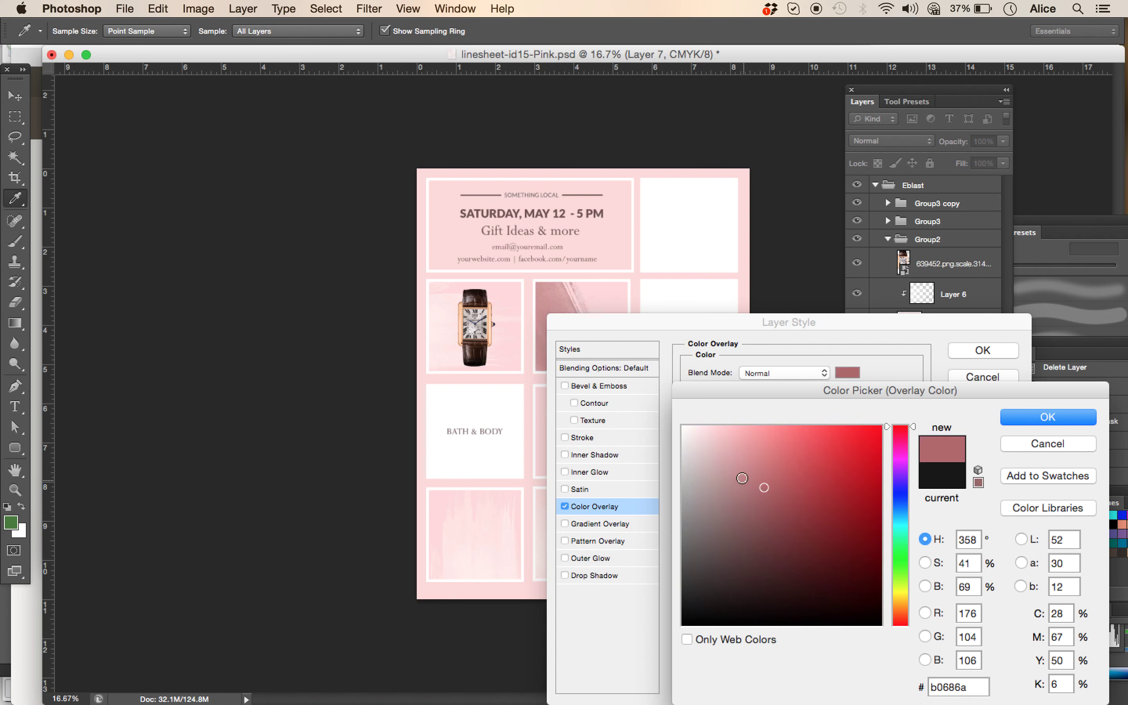
# Settle on dark charcoal grey #363631 for Layer 7's overlay and apply it
pyautogui.click(751, 449)
pyautogui.moveTo(904, 565); pyautogui.dragTo(902, 593)
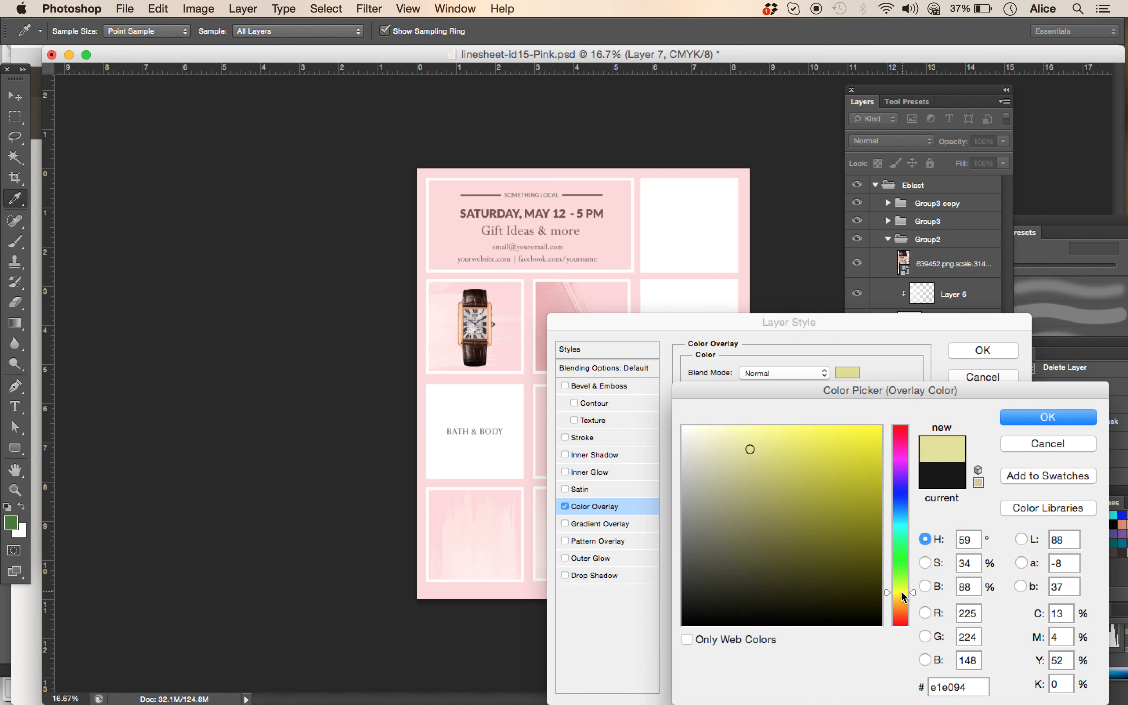
pyautogui.moveTo(733, 522); pyautogui.dragTo(682, 530)
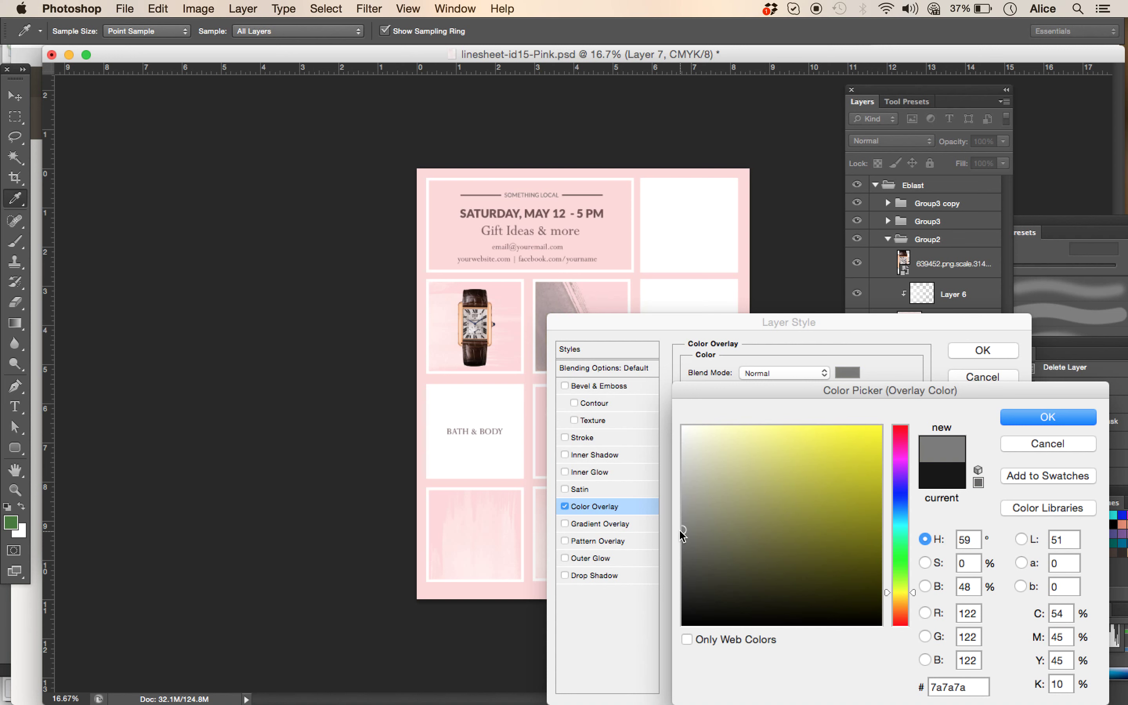
pyautogui.click(700, 583)
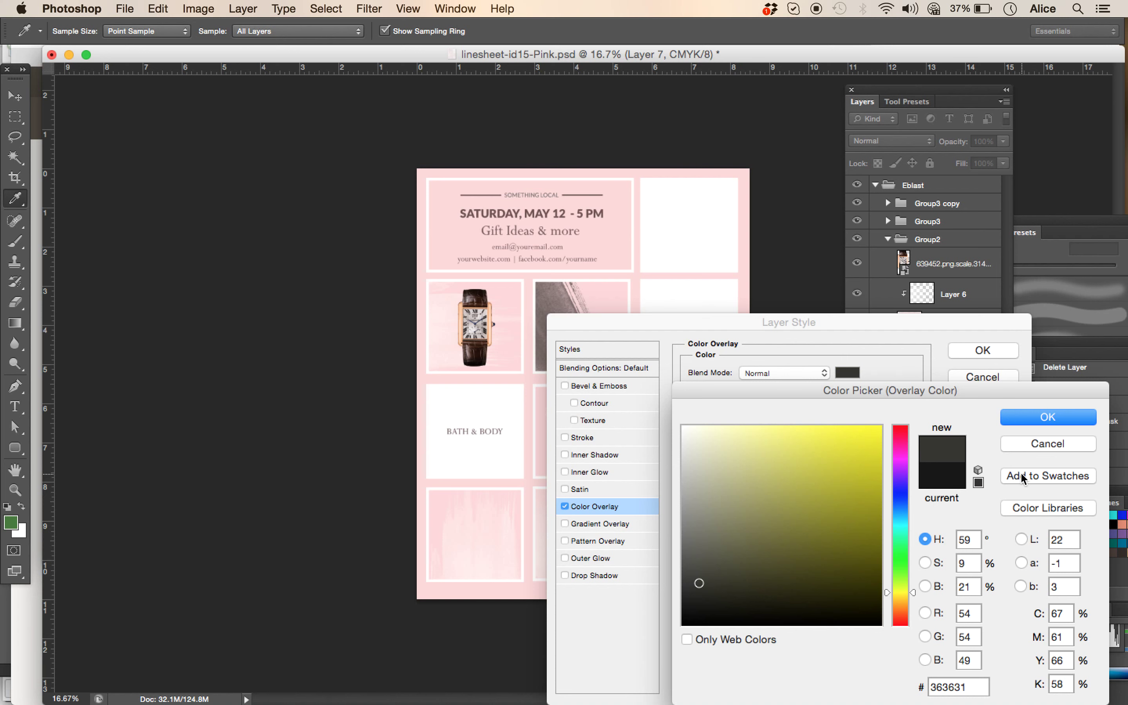
pyautogui.click(1028, 445)
pyautogui.click(983, 350)
pyautogui.press('v')
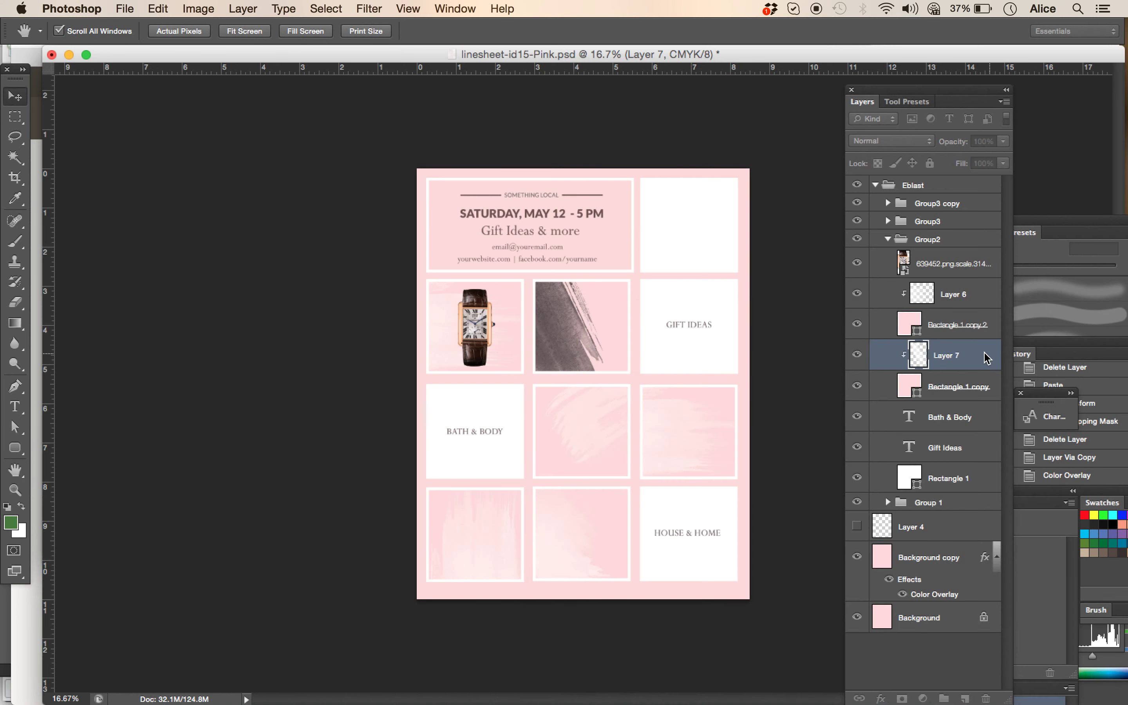
pyautogui.click(298, 317)
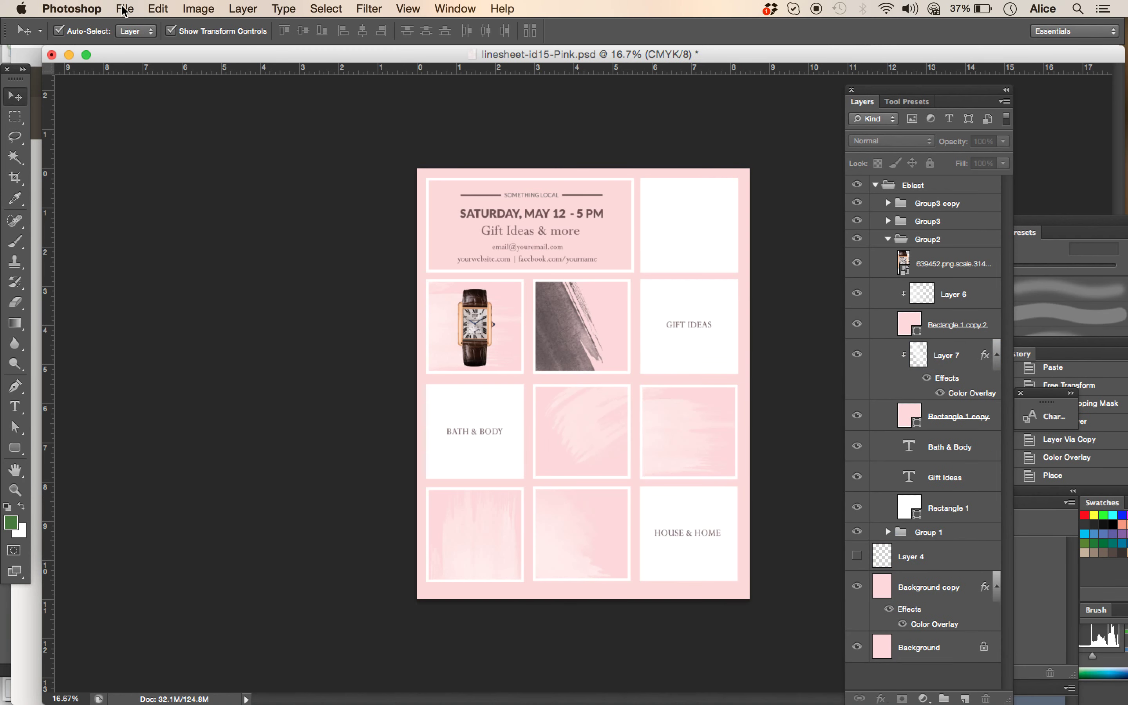
# Place the necklace image 867596.png, scaled to about 20% in the upper-middle tile
pyautogui.click(124, 8)
pyautogui.click(144, 271)
pyautogui.press('Down')
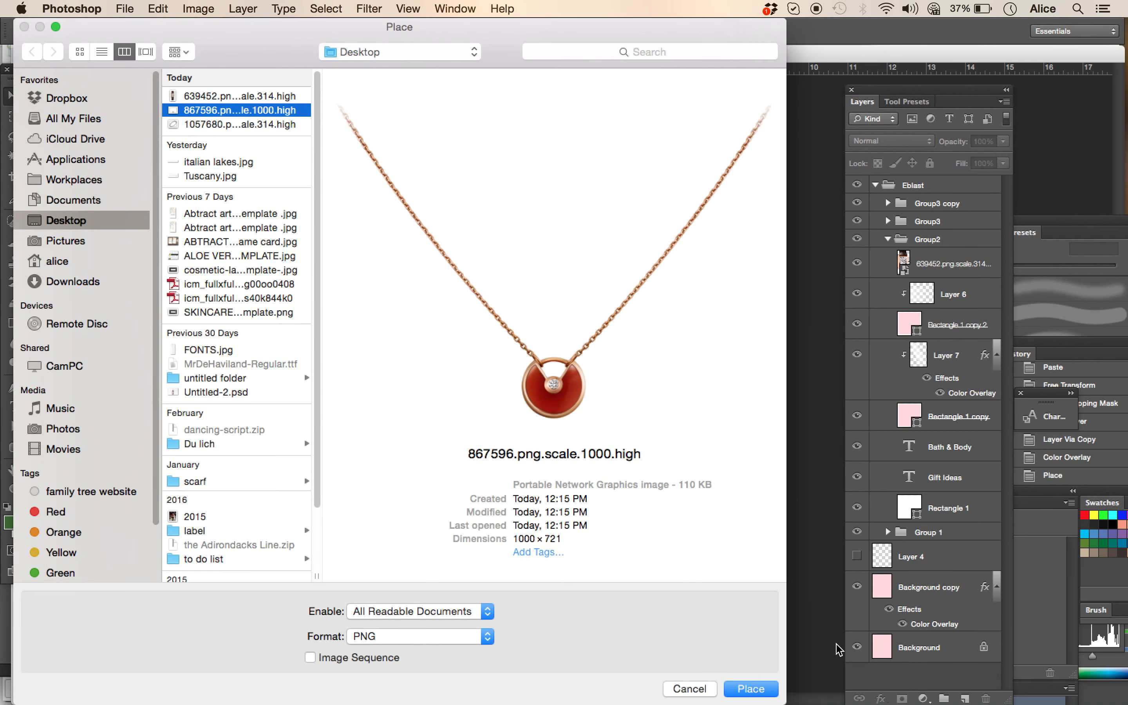
pyautogui.click(746, 689)
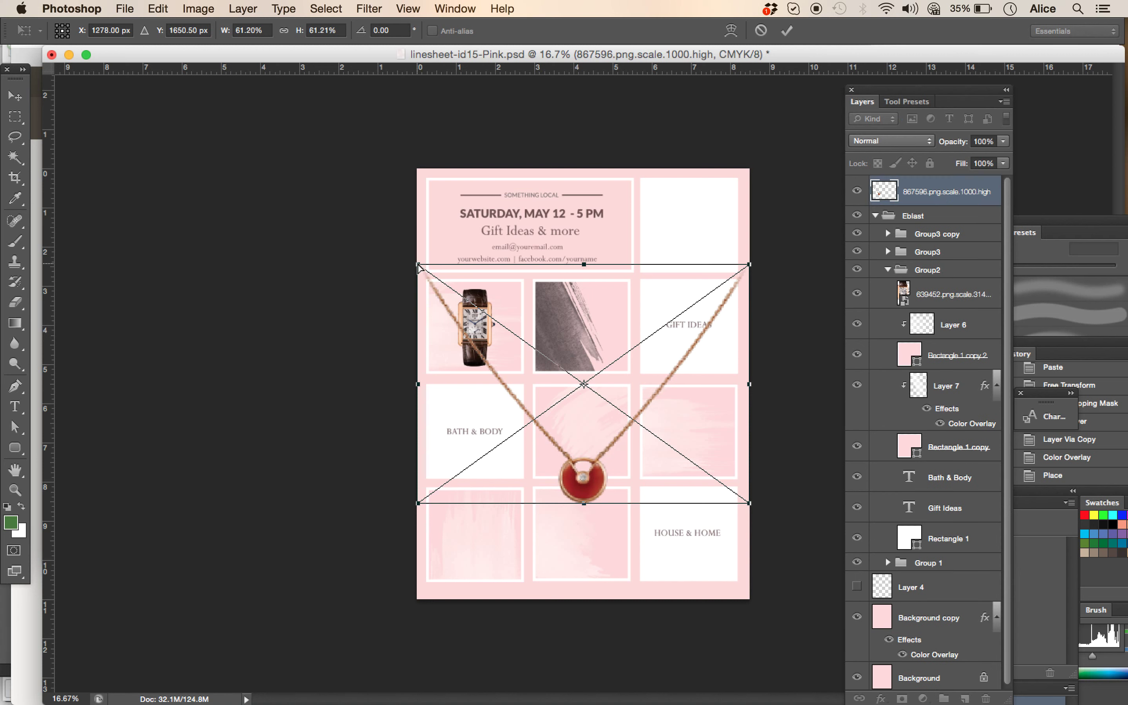
pyautogui.moveTo(419, 264); pyautogui.dragTo(513, 400)
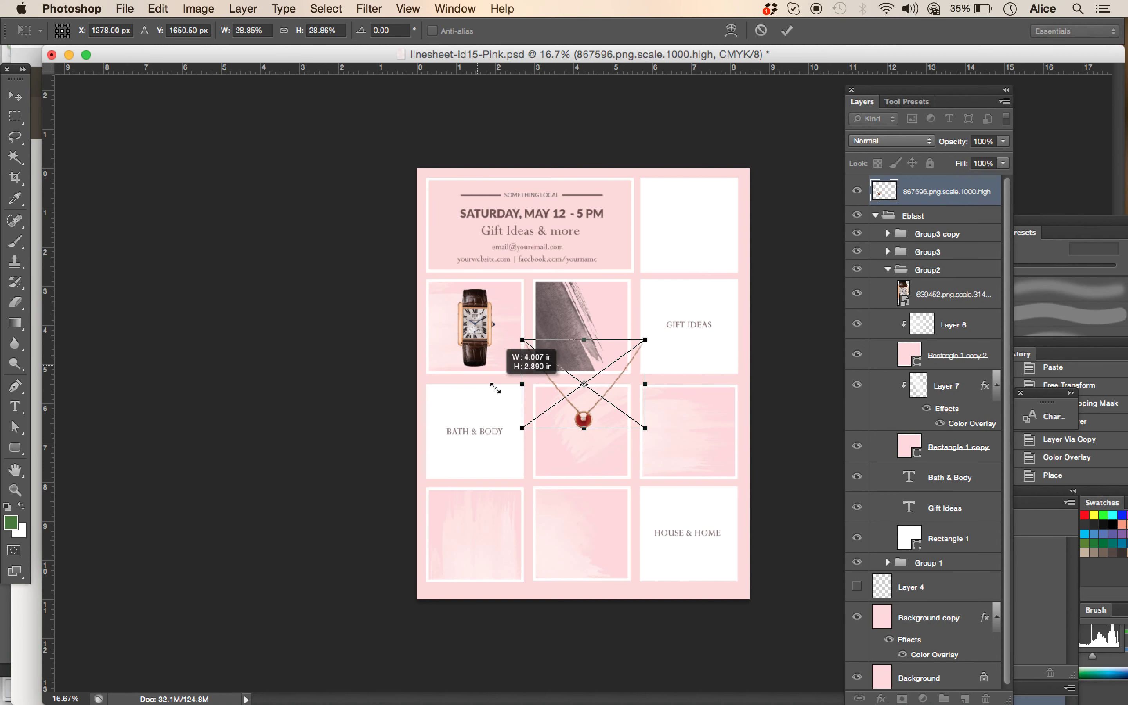
pyautogui.moveTo(584, 415); pyautogui.dragTo(583, 351)
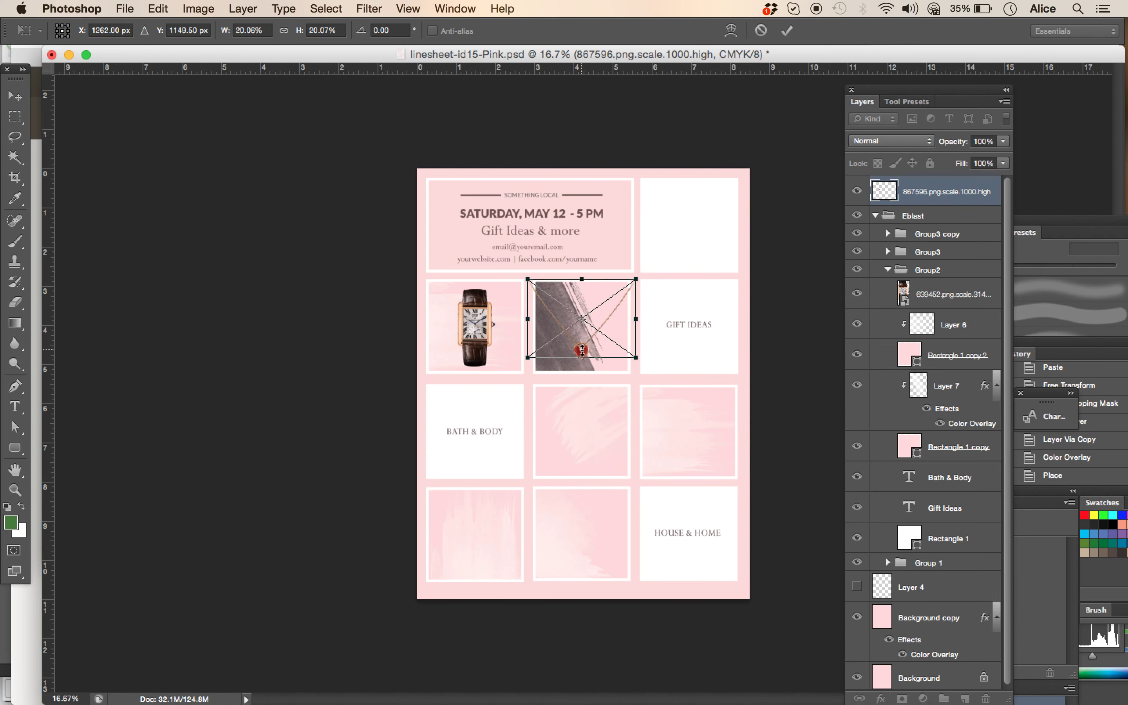
pyautogui.press('Return')
# Move the necklace layer above Layer 7, clip it, and nudge it higher in the tile
pyautogui.moveTo(928, 194); pyautogui.dragTo(925, 398)
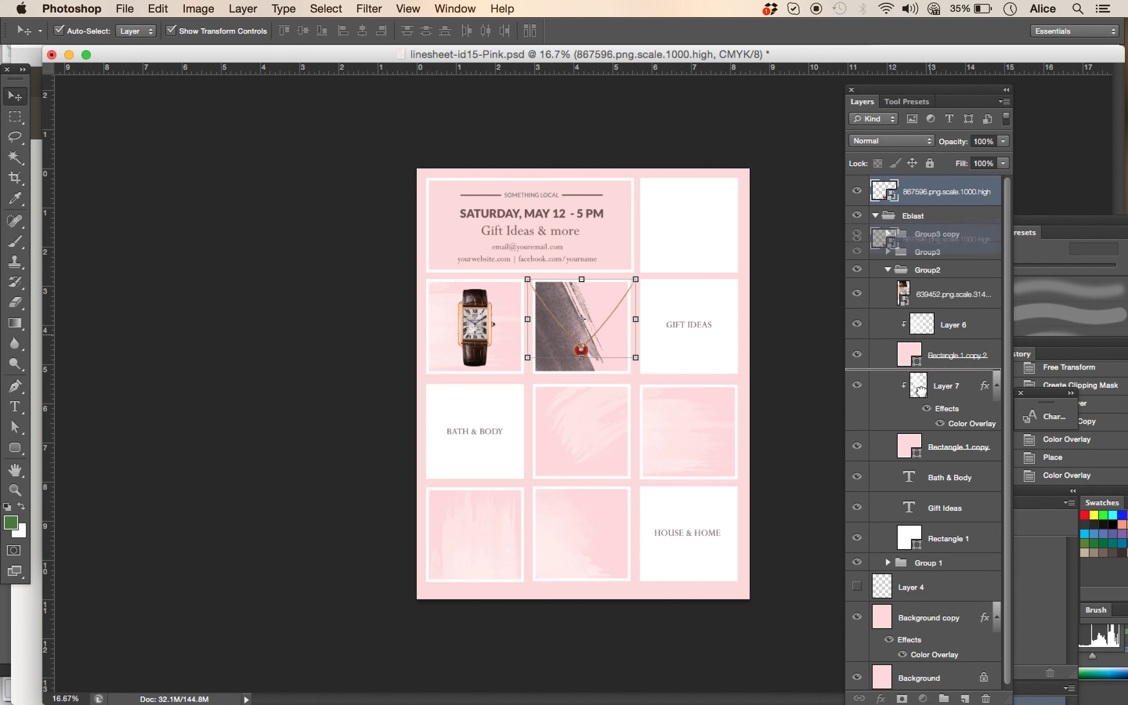
pyautogui.rightClick(930, 358)
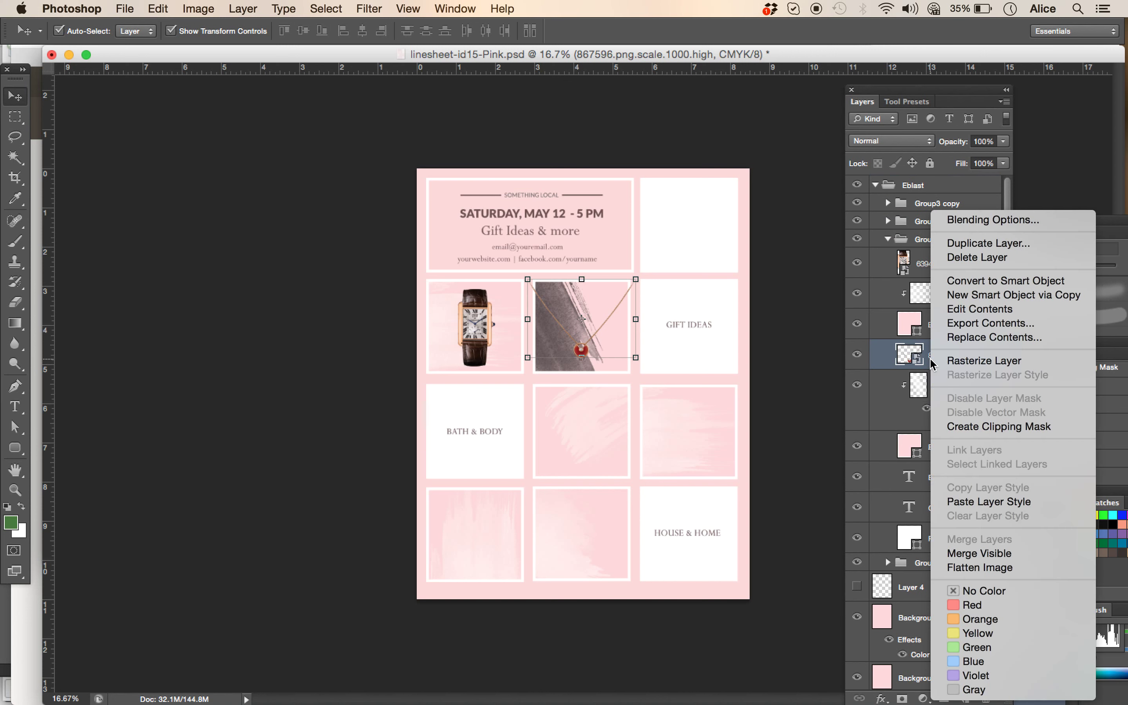
pyautogui.click(972, 428)
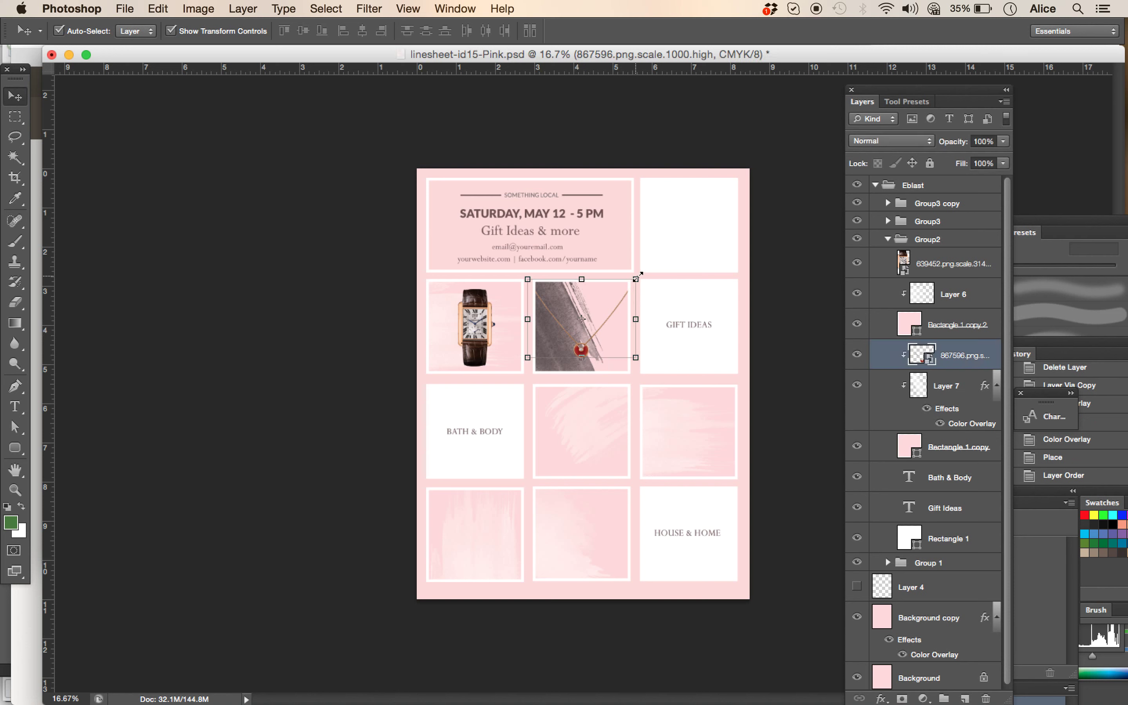
pyautogui.hotkey('ctrl', 't')
pyautogui.moveTo(584, 366); pyautogui.dragTo(584, 337)
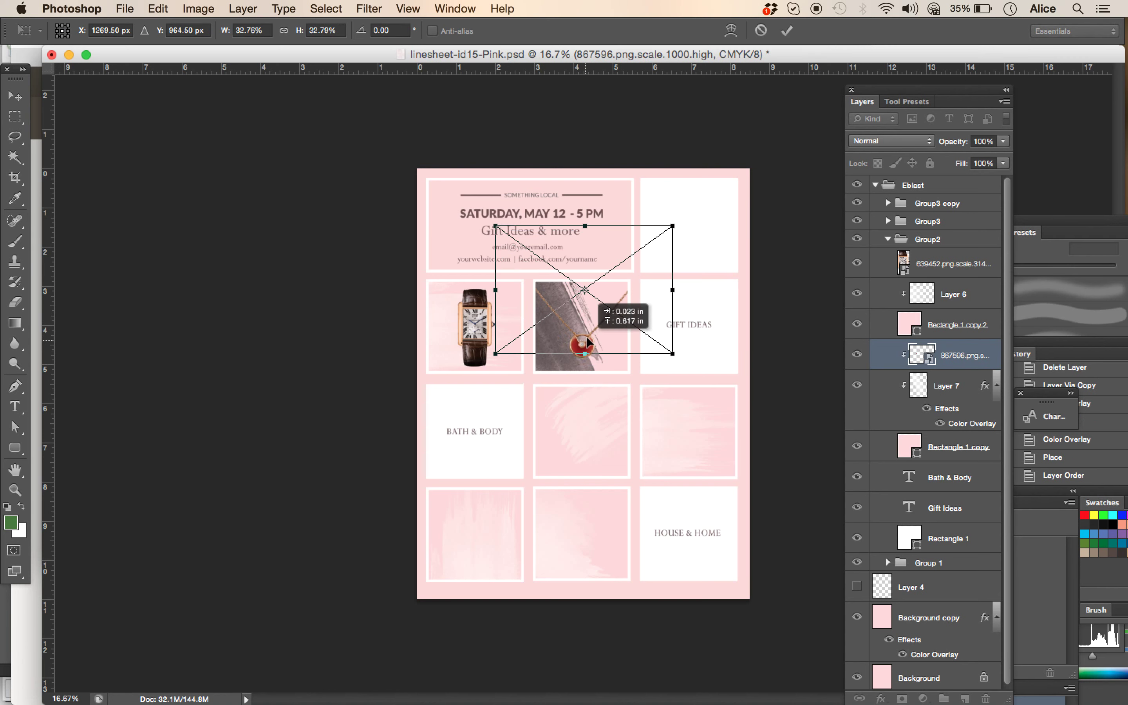
pyautogui.press('Return')
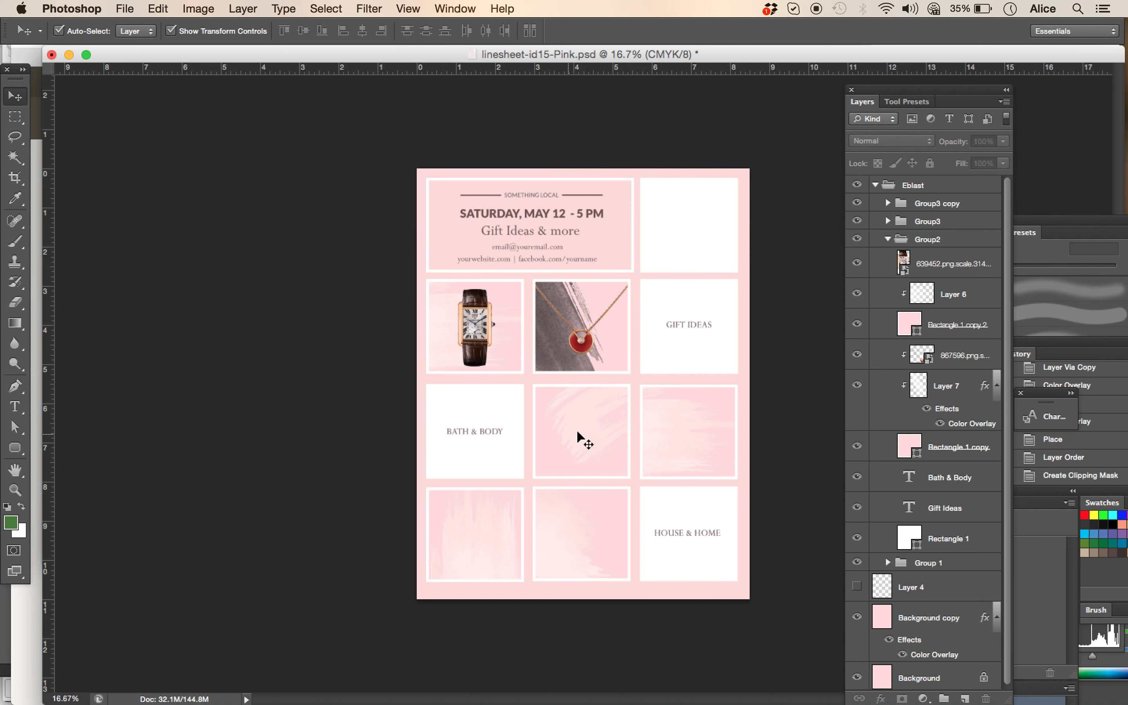
pyautogui.click(505, 404)
# Give Rectangle 1 behind the BATH & BODY label a dusty pink #d99d9e Color Overlay
pyautogui.rightClick(935, 402)
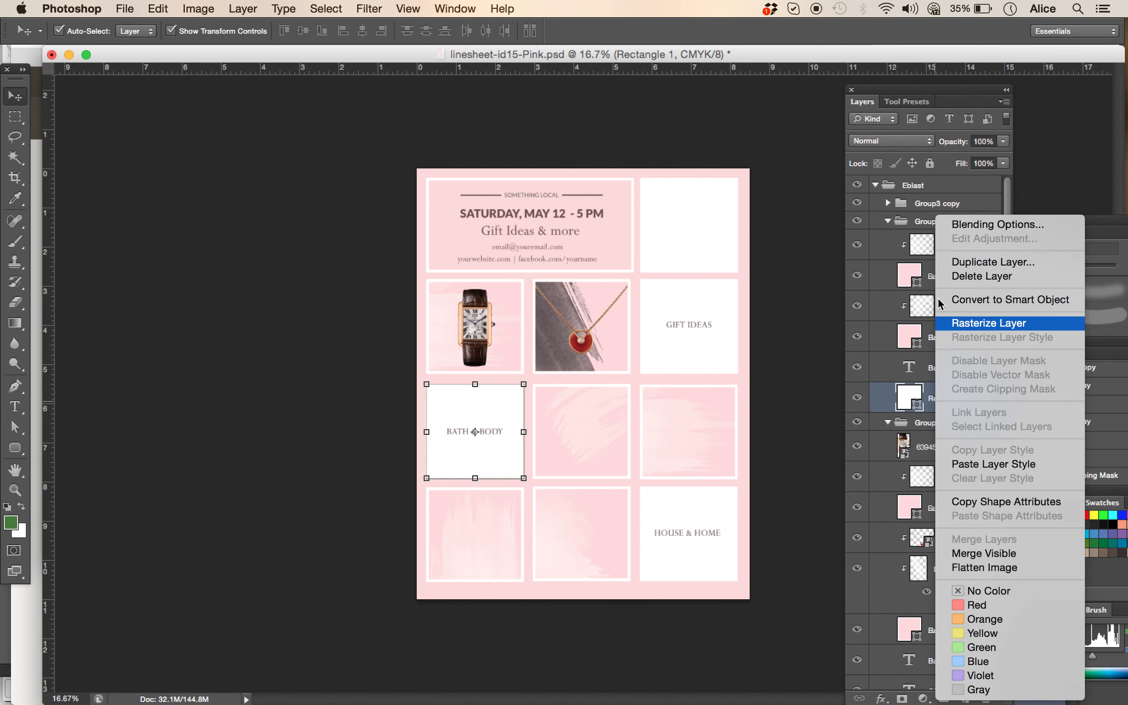
pyautogui.click(961, 225)
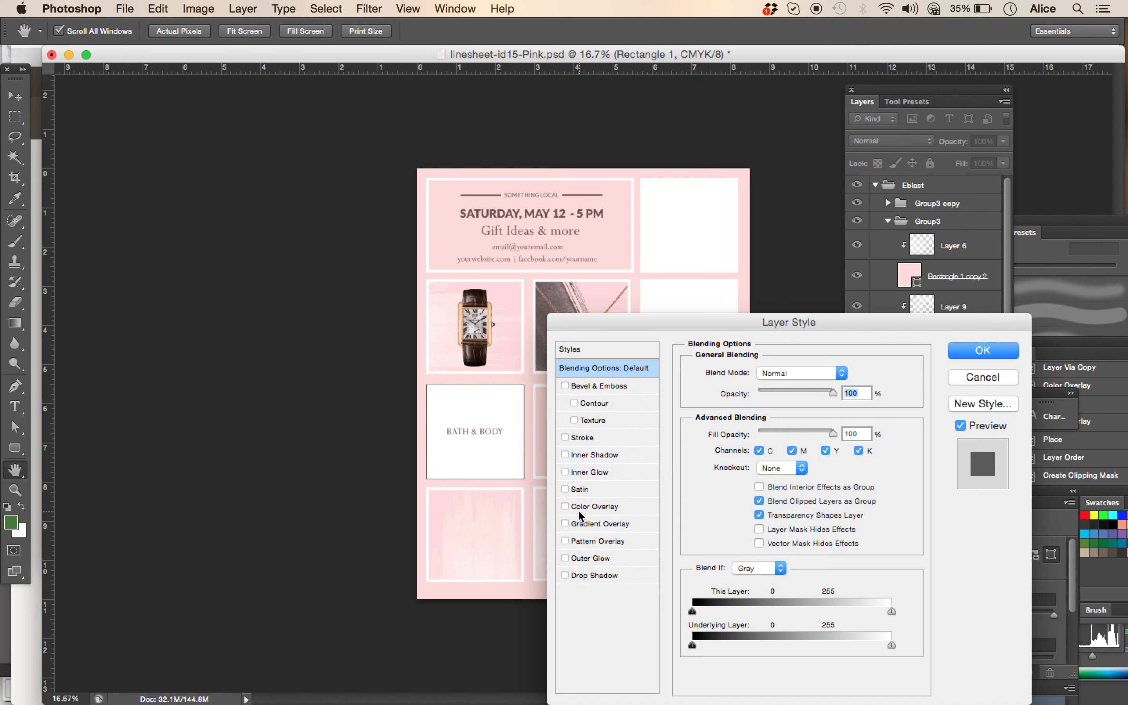
pyautogui.click(586, 507)
pyautogui.click(847, 373)
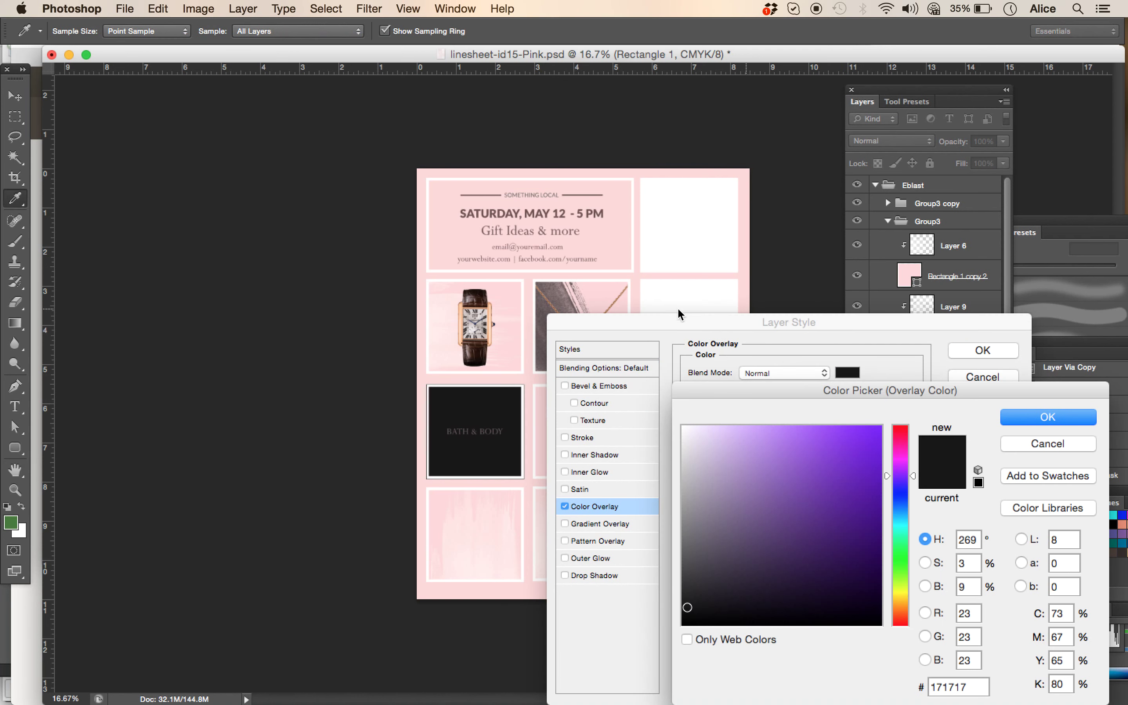
pyautogui.click(622, 254)
pyautogui.click(745, 491)
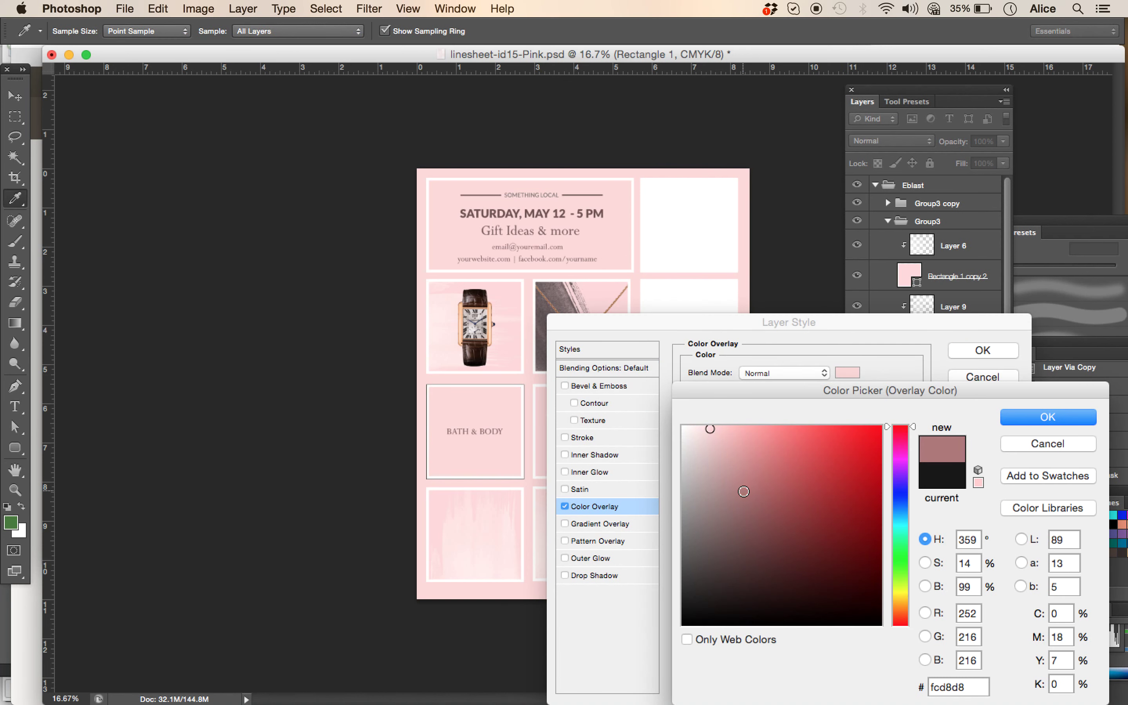
pyautogui.click(738, 456)
pyautogui.click(1043, 418)
pyautogui.click(970, 360)
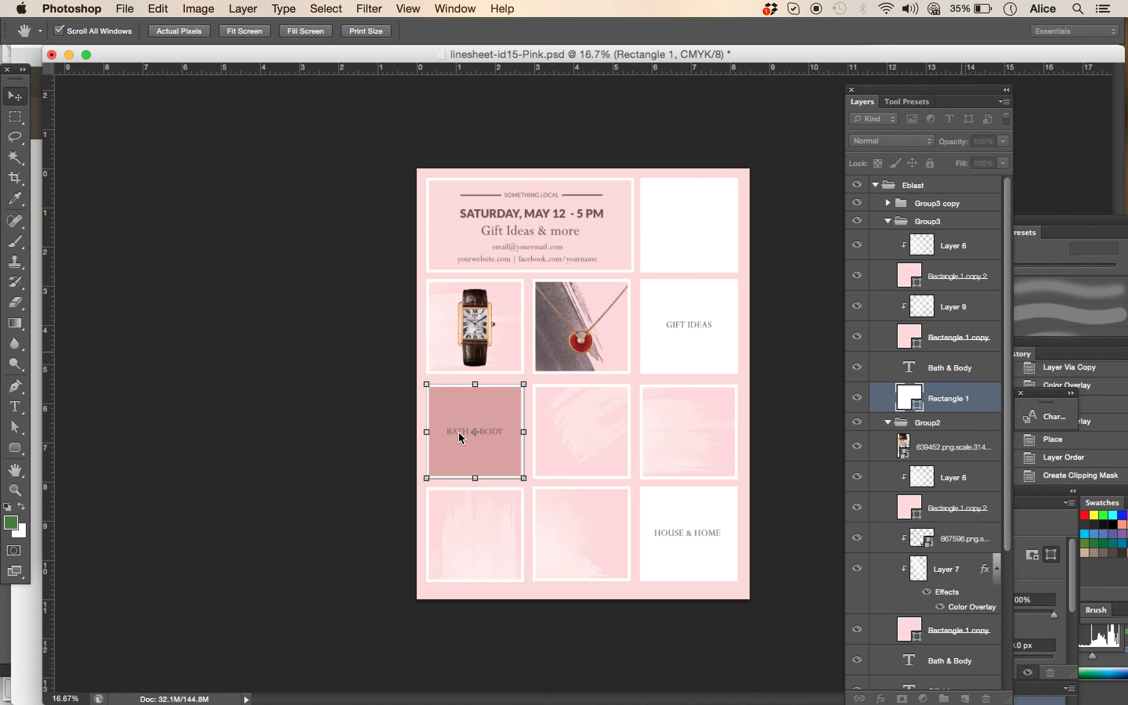
# Set the BATH & BODY text to white #ffffff at 26.09 pt
pyautogui.press('t')
pyautogui.click(473, 431)
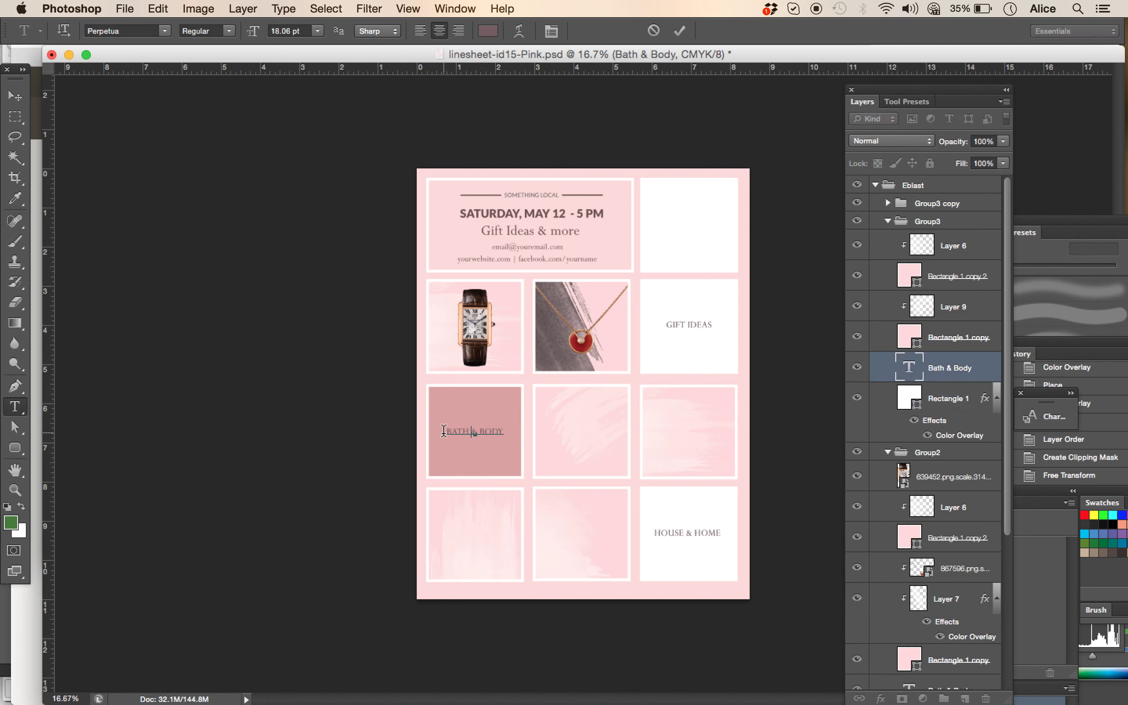
pyautogui.moveTo(505, 431); pyautogui.dragTo(442, 431)
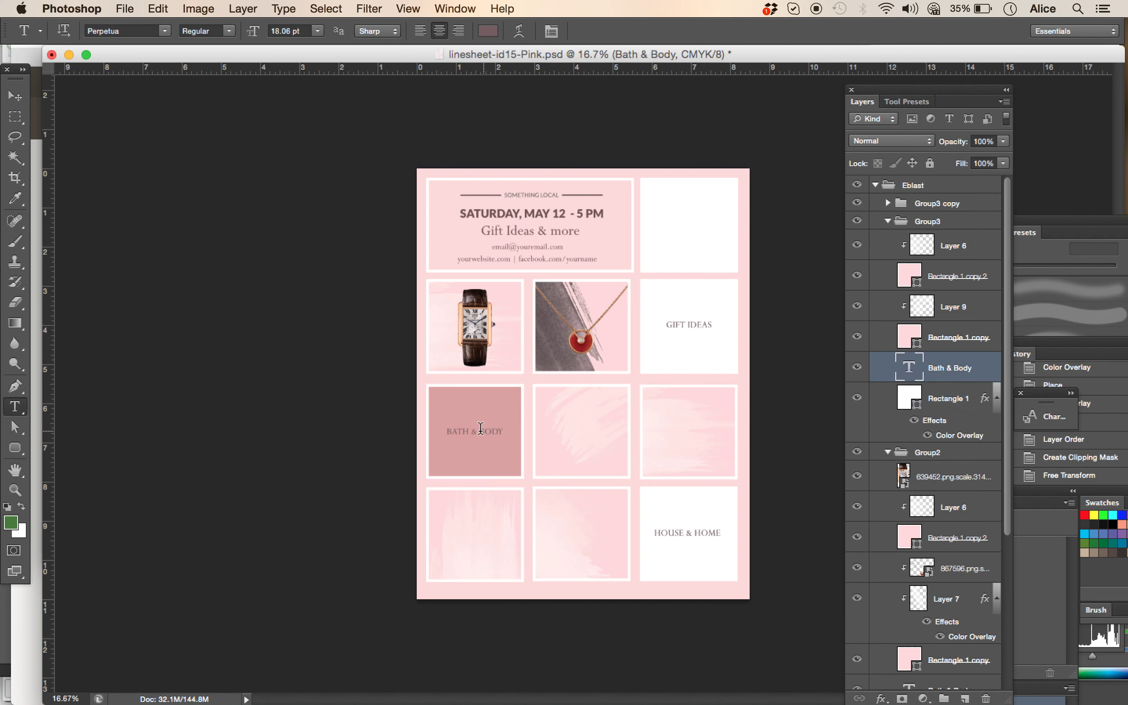
pyautogui.press('super+t')
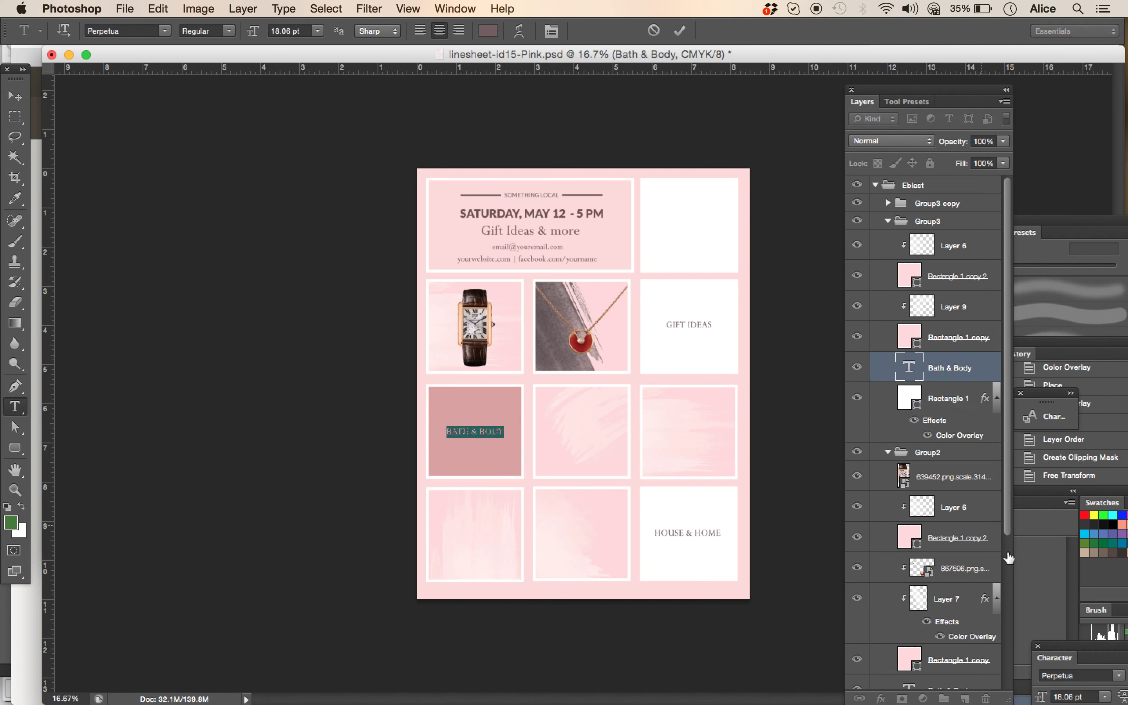
pyautogui.moveTo(1068, 658); pyautogui.dragTo(885, 446)
pyautogui.click(984, 548)
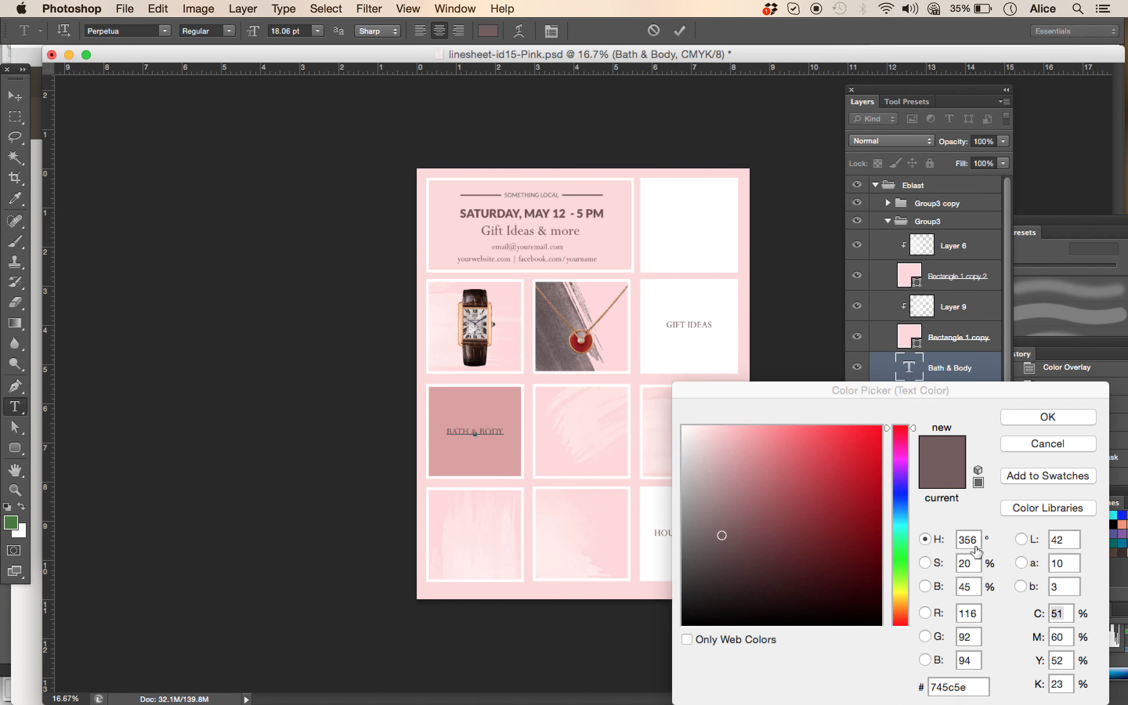
pyautogui.click(688, 244)
pyautogui.click(1011, 422)
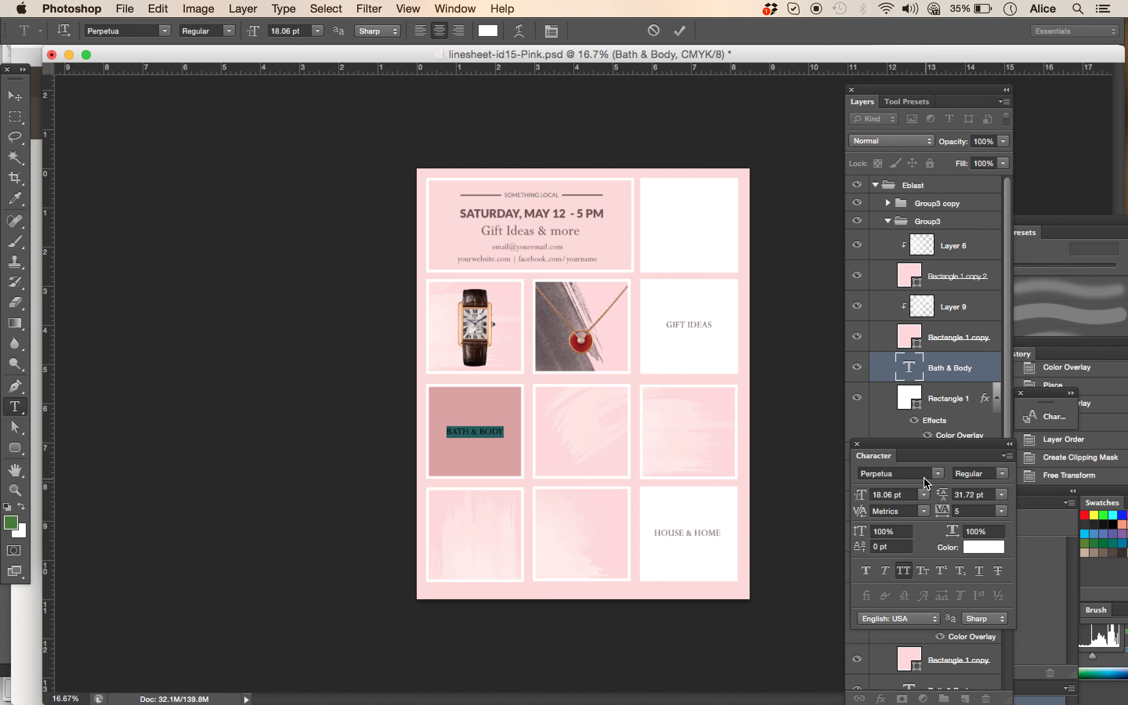
pyautogui.press('super+shift+period')
pyautogui.press('super+shift+period')
pyautogui.press('super+shift+period')
pyautogui.press('super+shift+period')
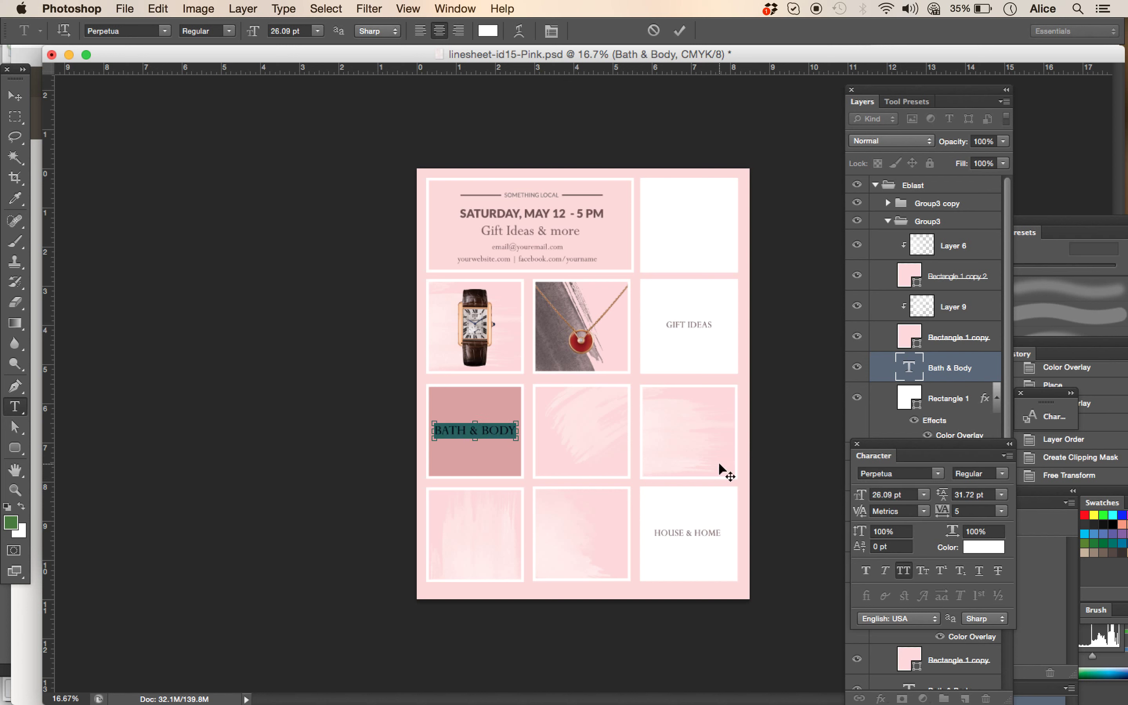
pyautogui.press('super+Return')
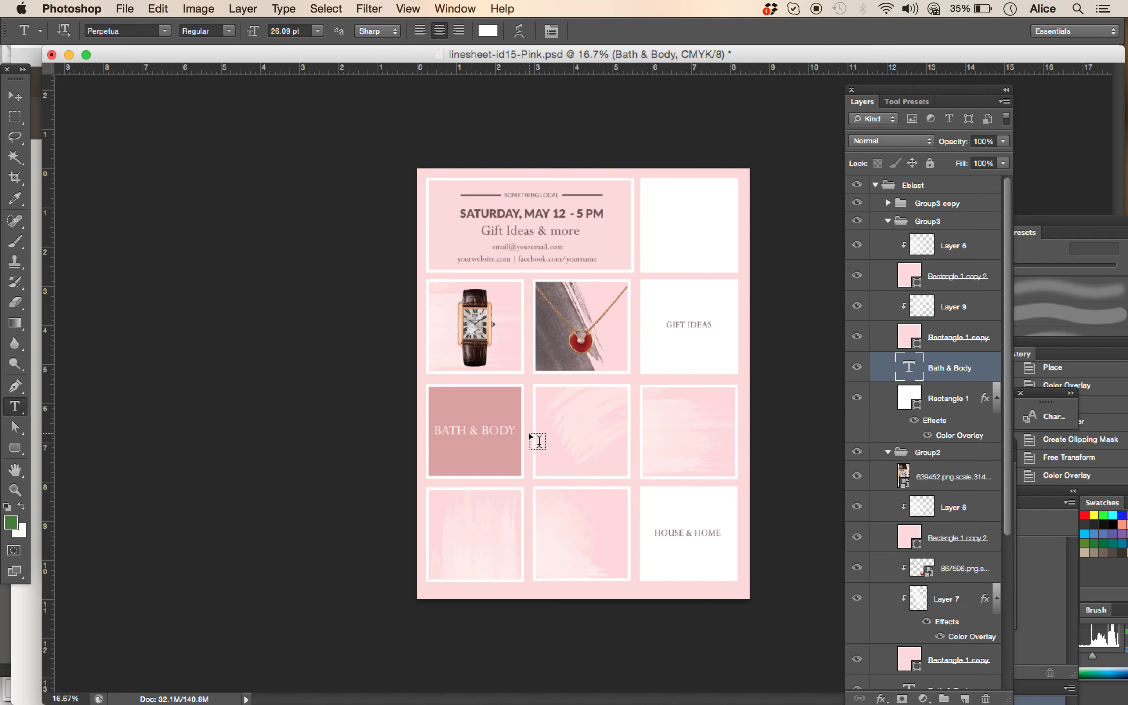
pyautogui.press('v')
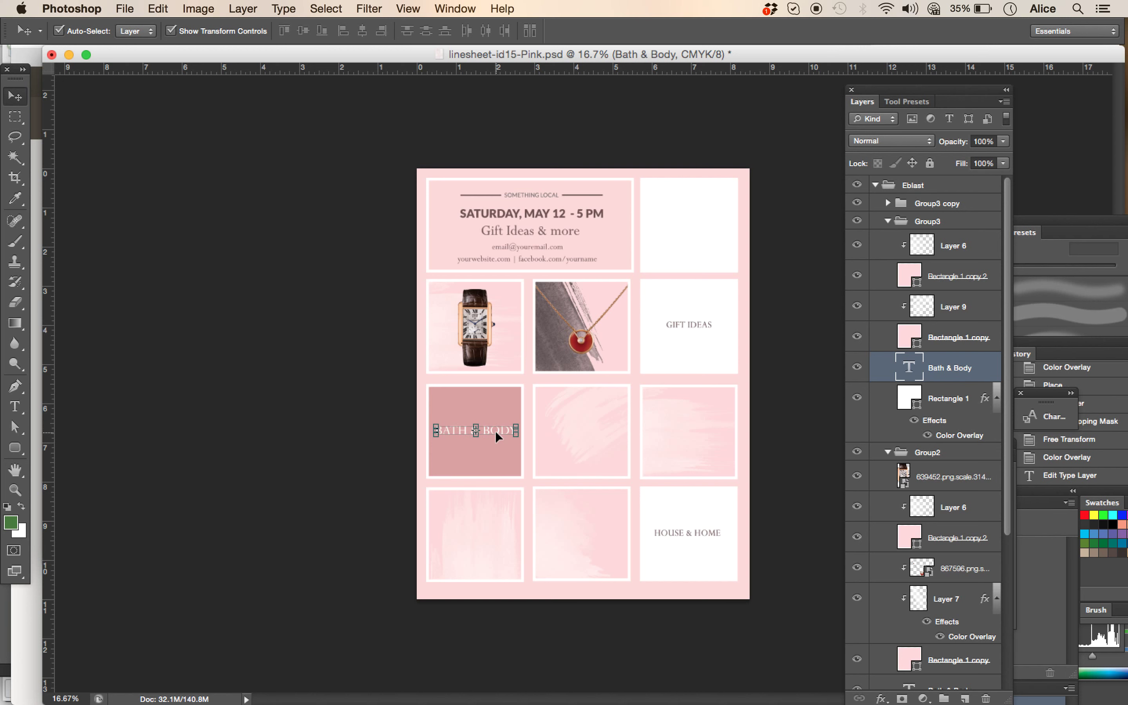
# Give Layer 9's centre-tile brush texture a deep purple #603192 Color Overlay
pyautogui.click(562, 416)
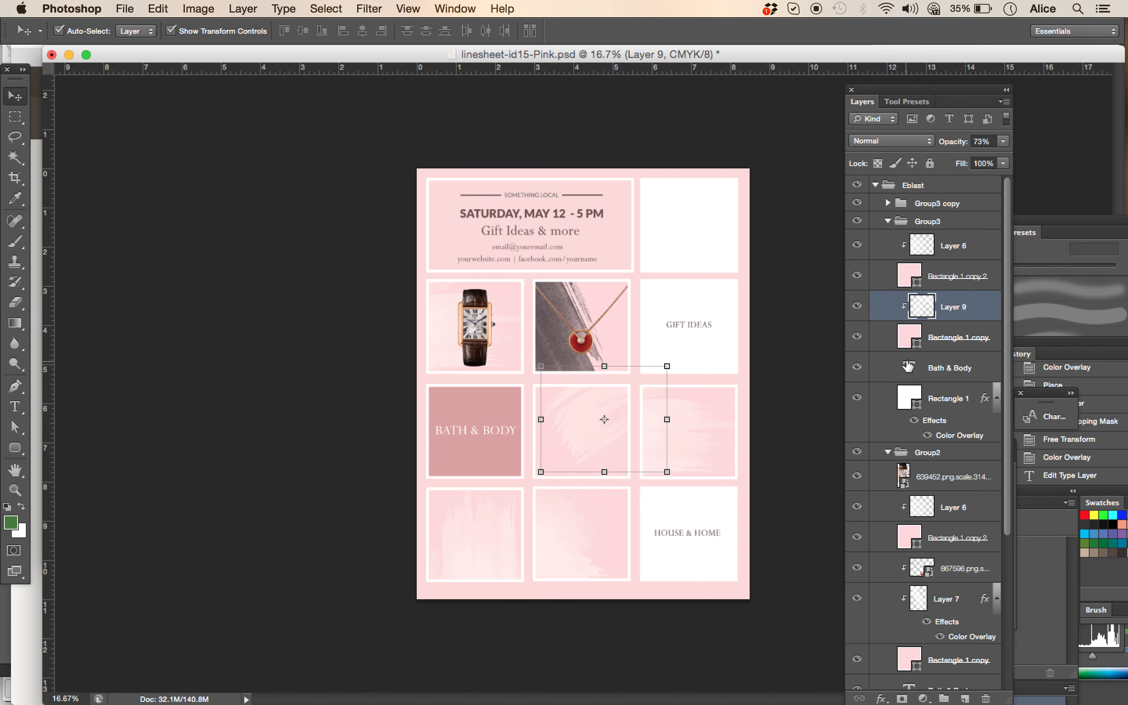
pyautogui.rightClick(951, 308)
pyautogui.click(996, 226)
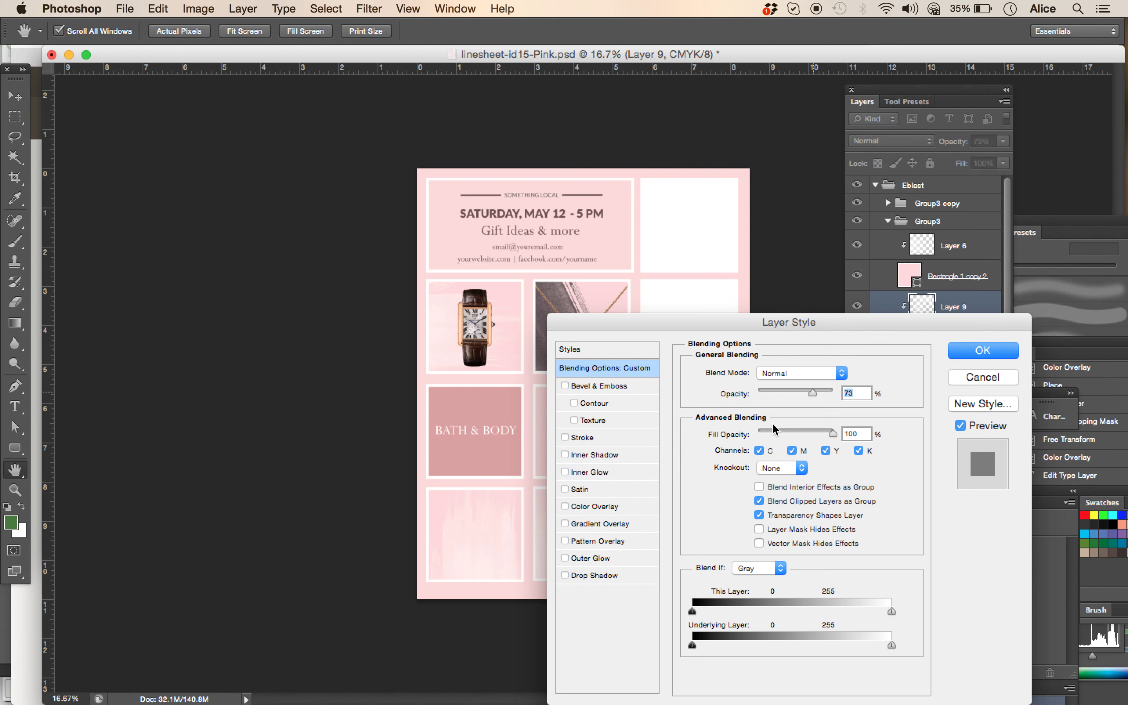
pyautogui.click(595, 507)
pyautogui.moveTo(682, 322); pyautogui.dragTo(823, 312)
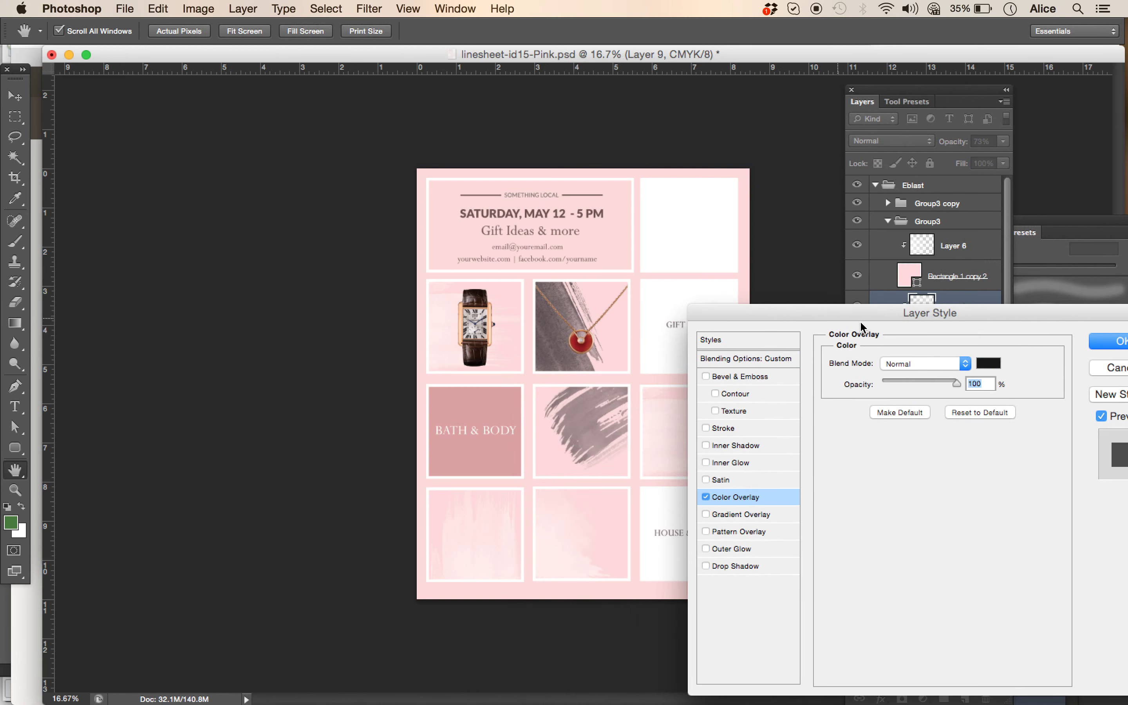
pyautogui.click(988, 363)
pyautogui.moveTo(811, 454); pyautogui.dragTo(804, 471)
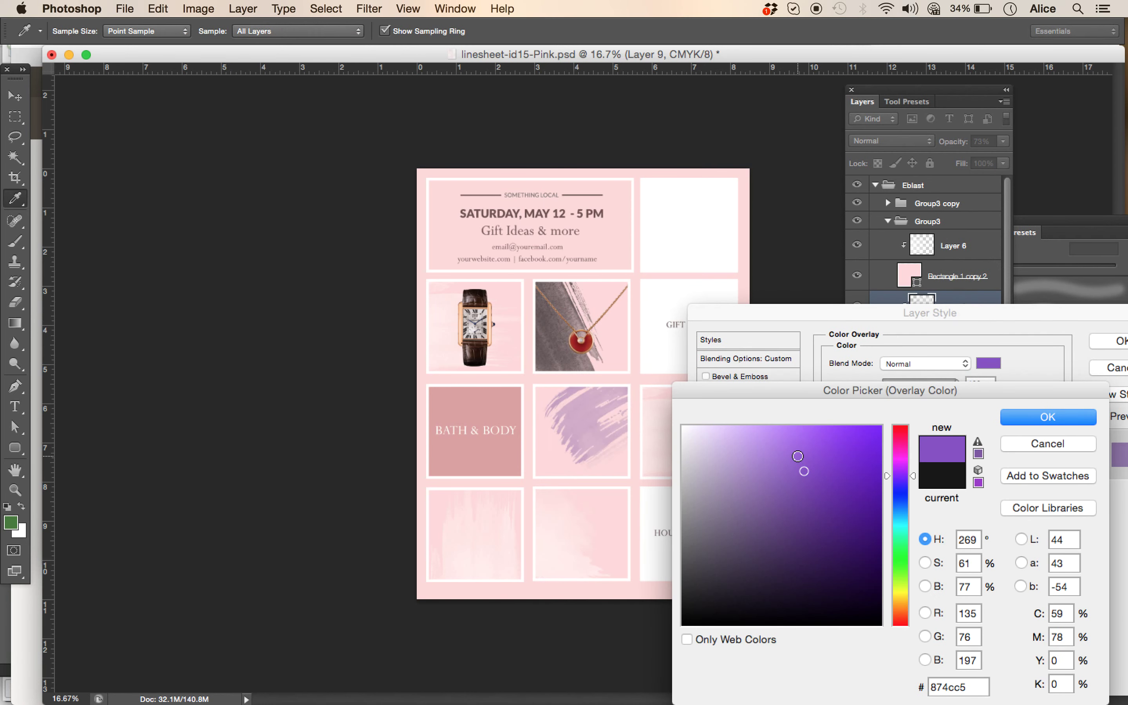
pyautogui.click(815, 511)
pyautogui.click(1028, 421)
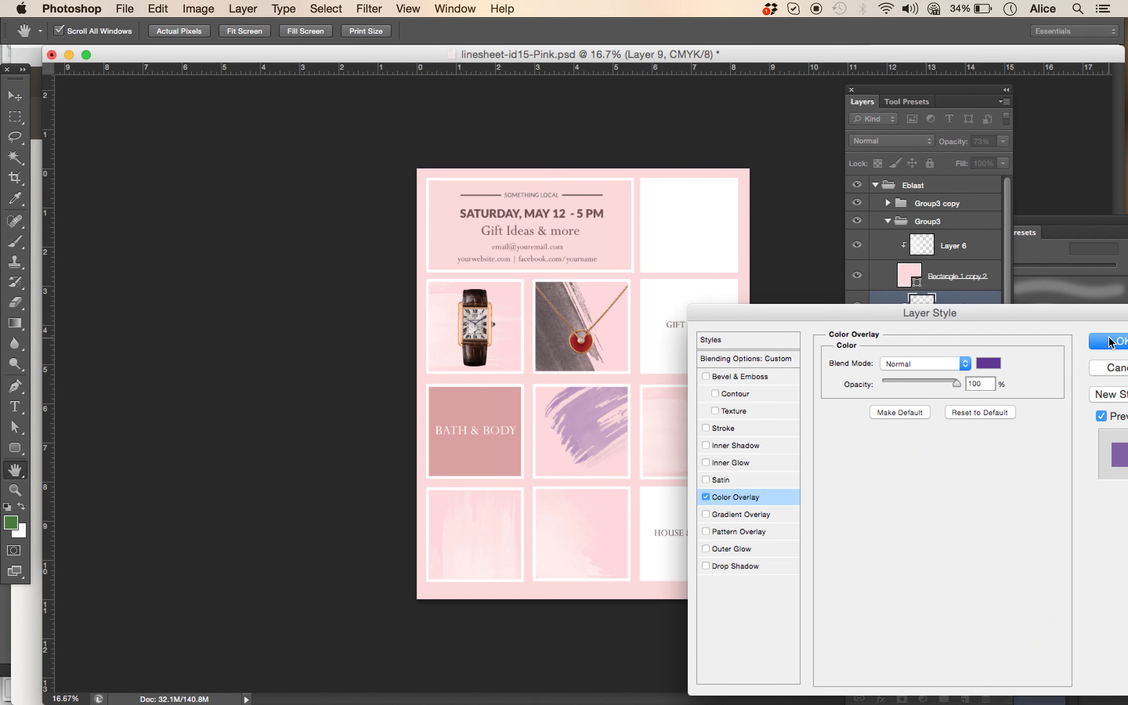
pyautogui.click(1110, 343)
pyautogui.press('v')
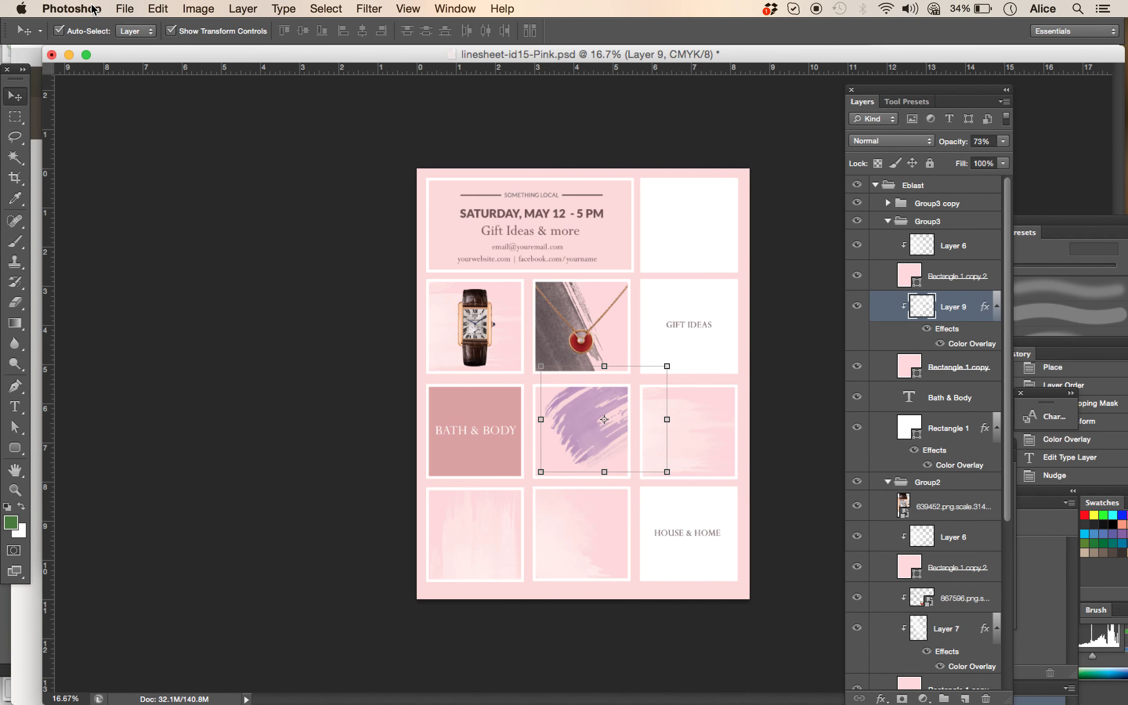
# Place bracelet image 1057680.png.scale.314.high, scaled to about 46% in the centre tile
pyautogui.click(122, 8)
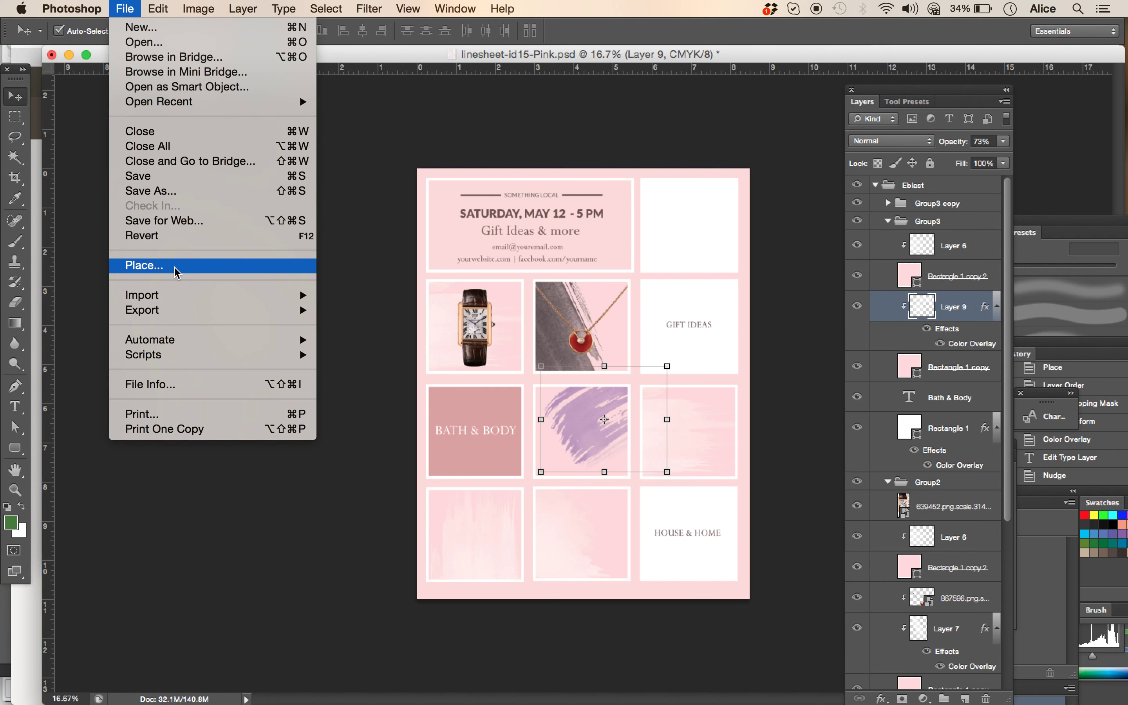
pyautogui.click(177, 272)
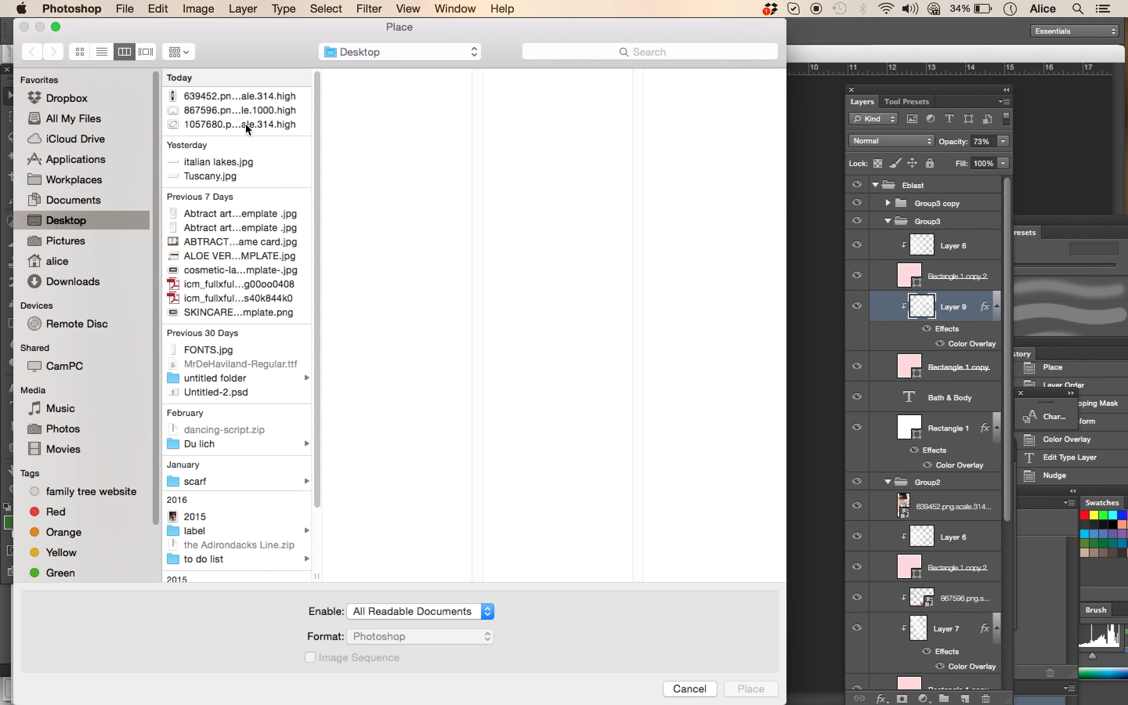
pyautogui.click(248, 125)
pyautogui.click(751, 689)
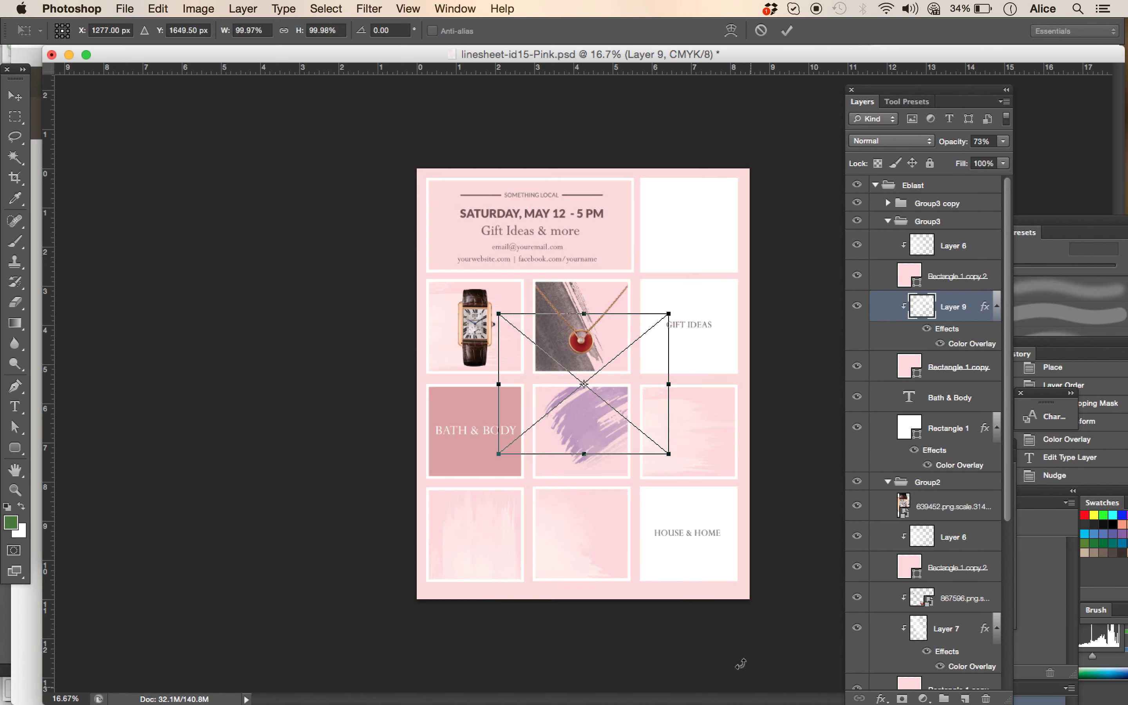
pyautogui.moveTo(663, 317)
pyautogui.mouseDown()
pyautogui.moveTo(628, 352)
pyautogui.moveTo(587, 431)
pyautogui.mouseUp()
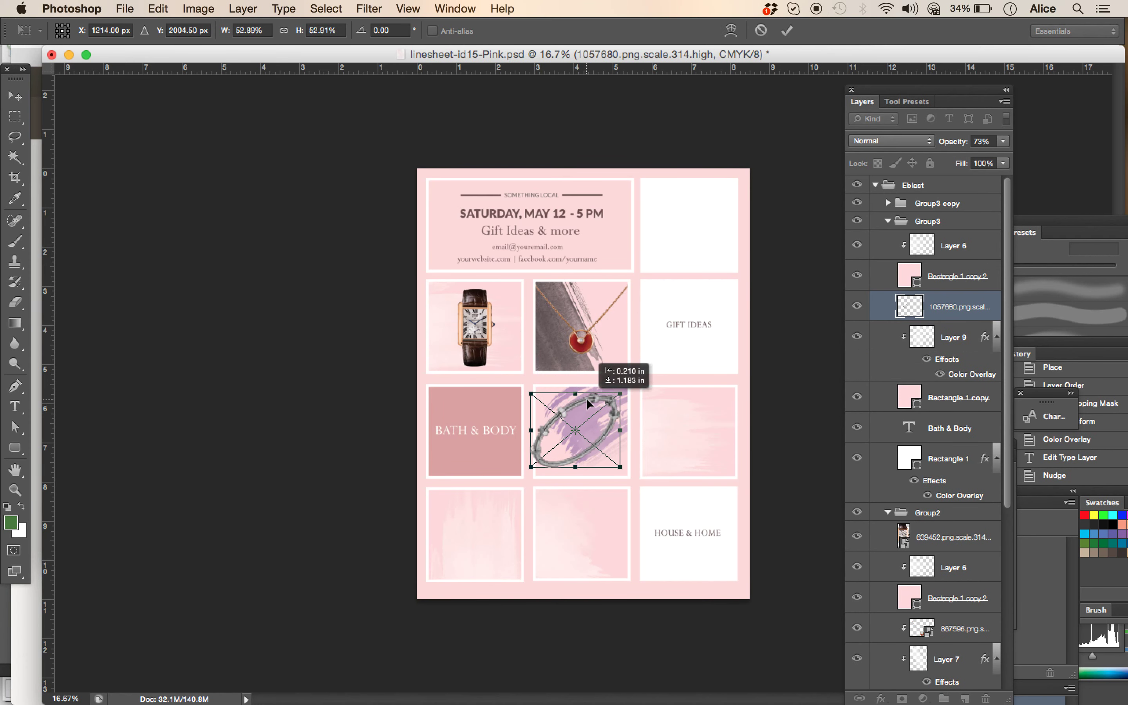
pyautogui.moveTo(625, 396); pyautogui.dragTo(606, 403)
pyautogui.press('Return')
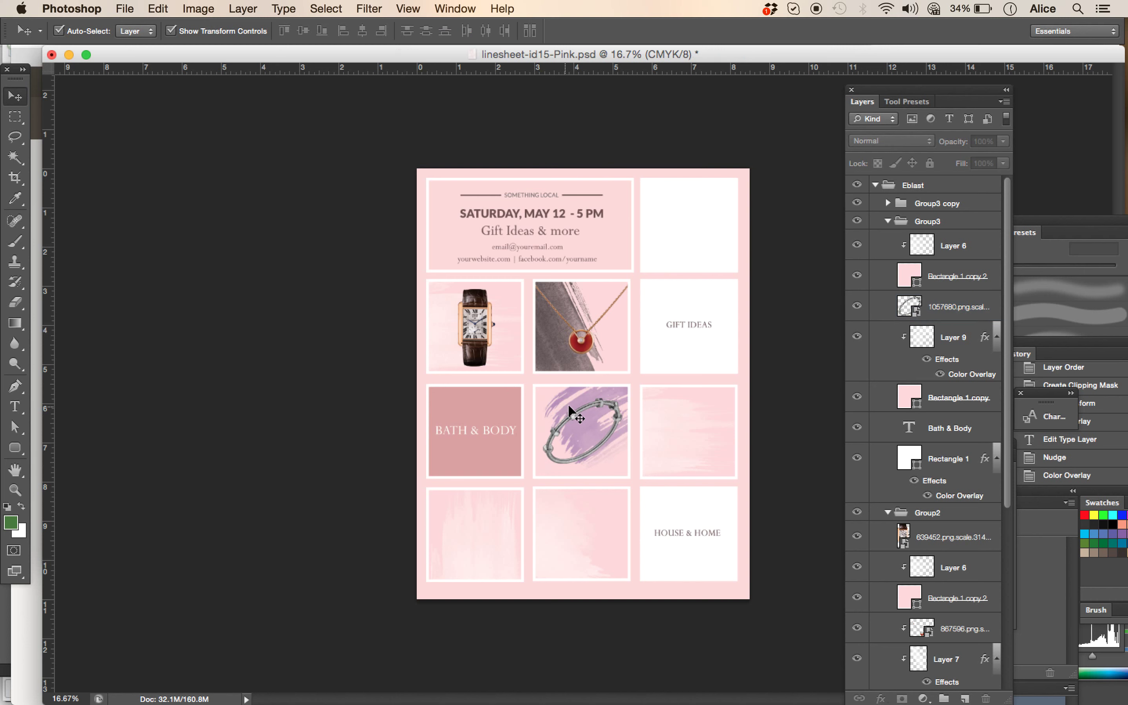
pyautogui.click(662, 402)
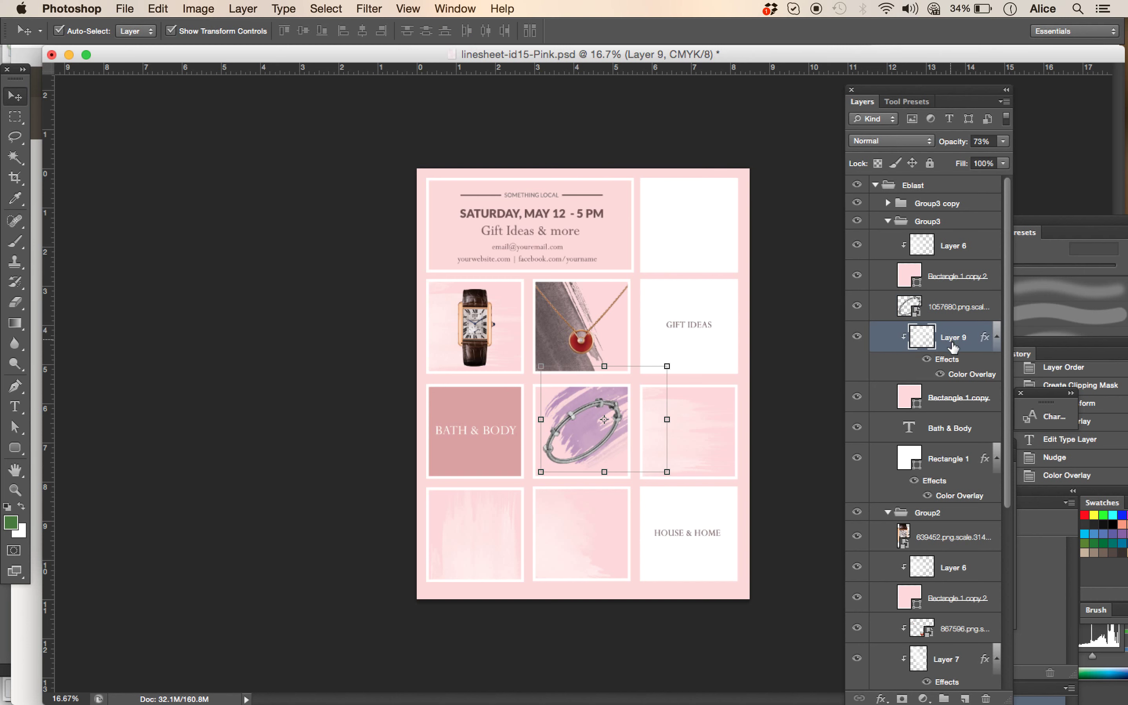
# Change Layer 9's overlay colour from purple to near-black brown #190808
pyautogui.rightClick(952, 346)
pyautogui.click(979, 223)
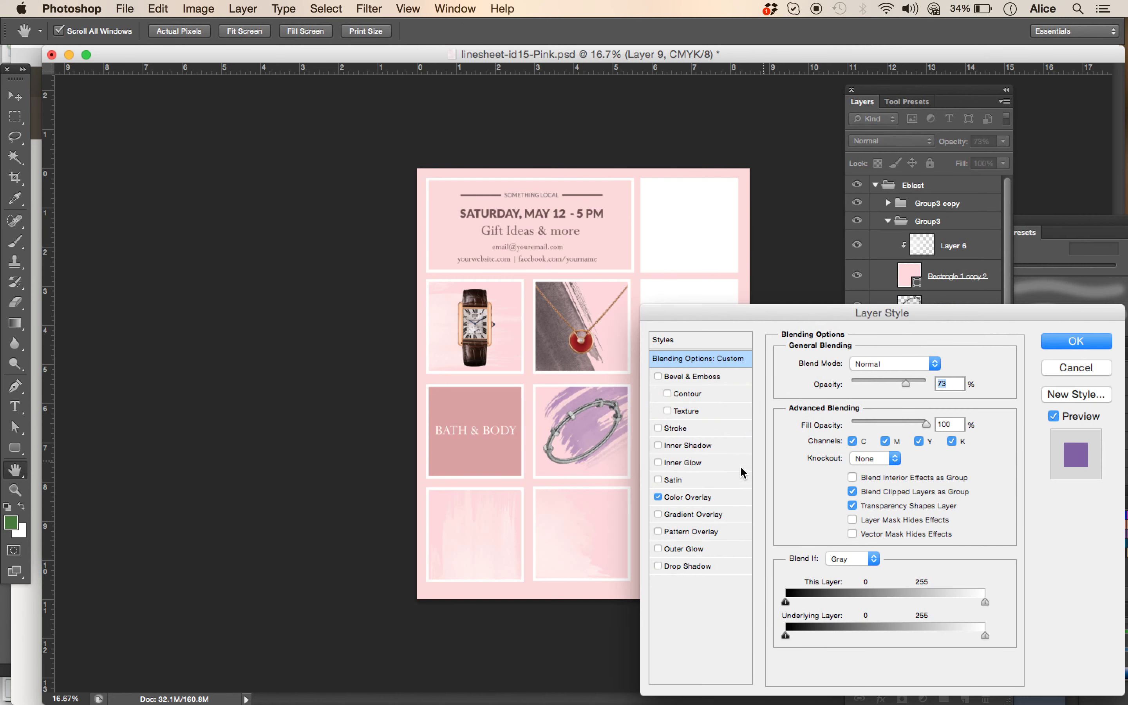
pyautogui.click(699, 496)
pyautogui.click(944, 364)
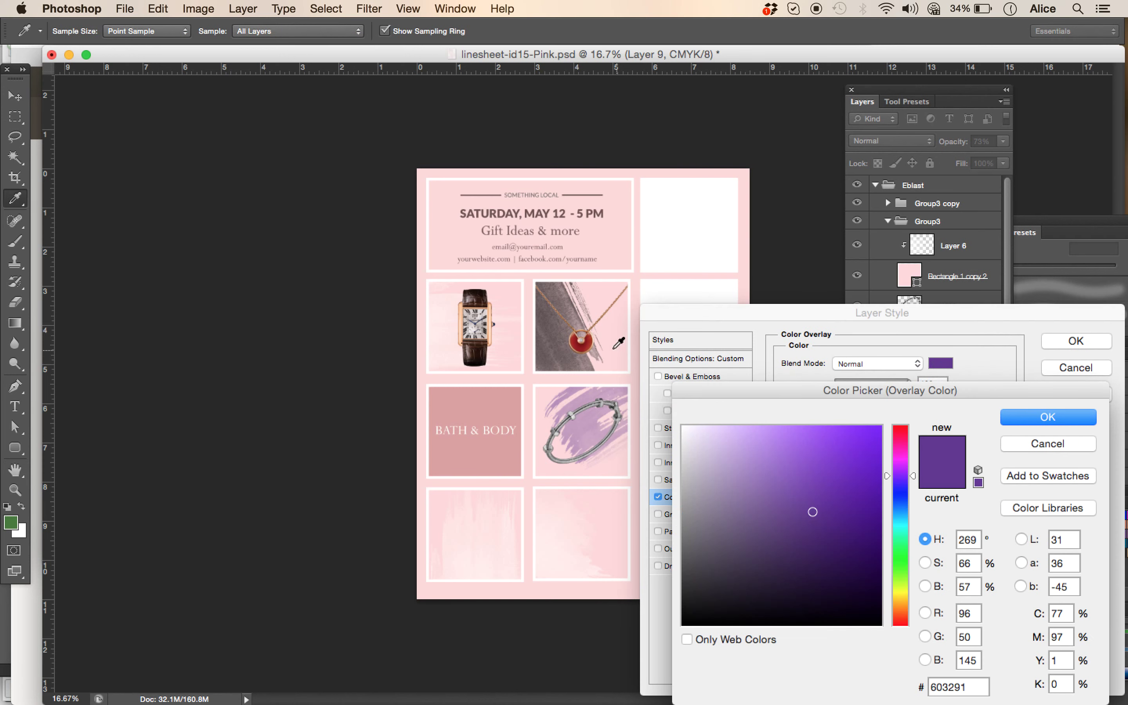
pyautogui.click(555, 347)
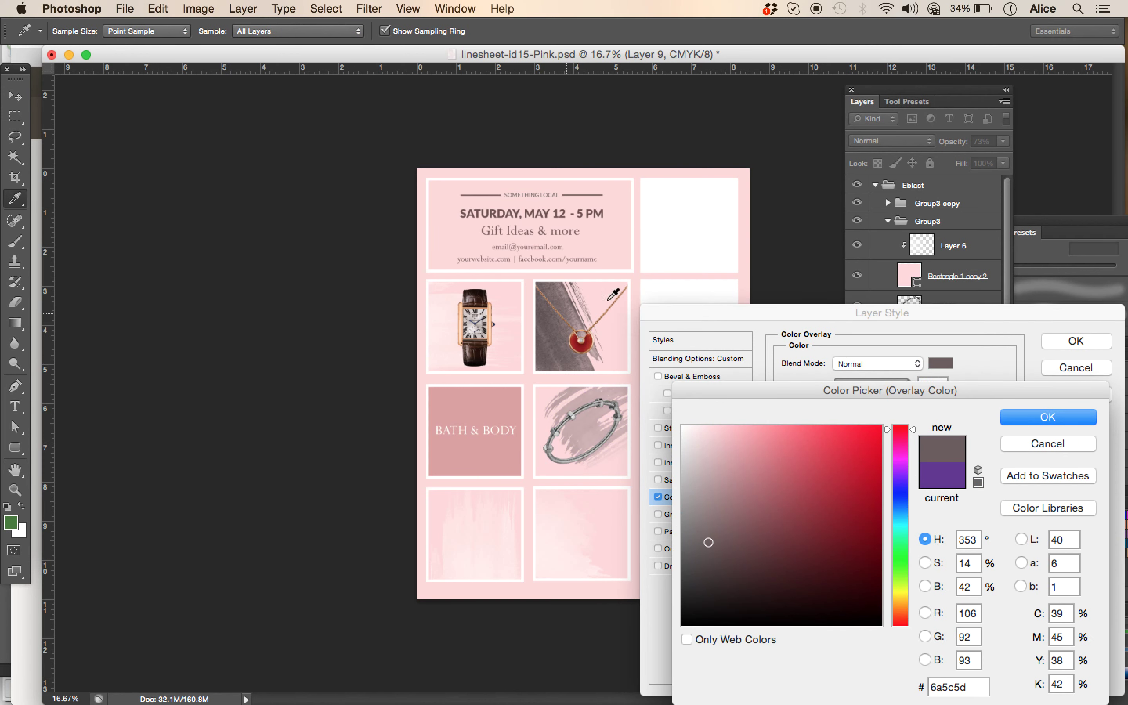
pyautogui.click(668, 237)
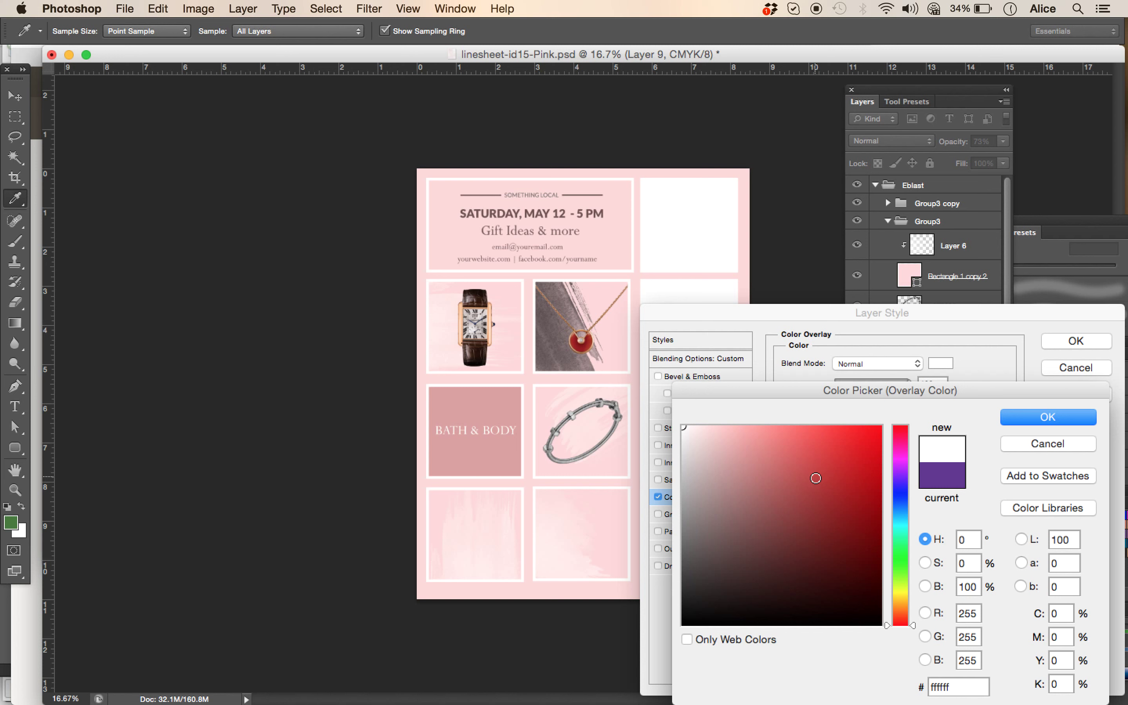
pyautogui.moveTo(816, 477); pyautogui.dragTo(788, 612)
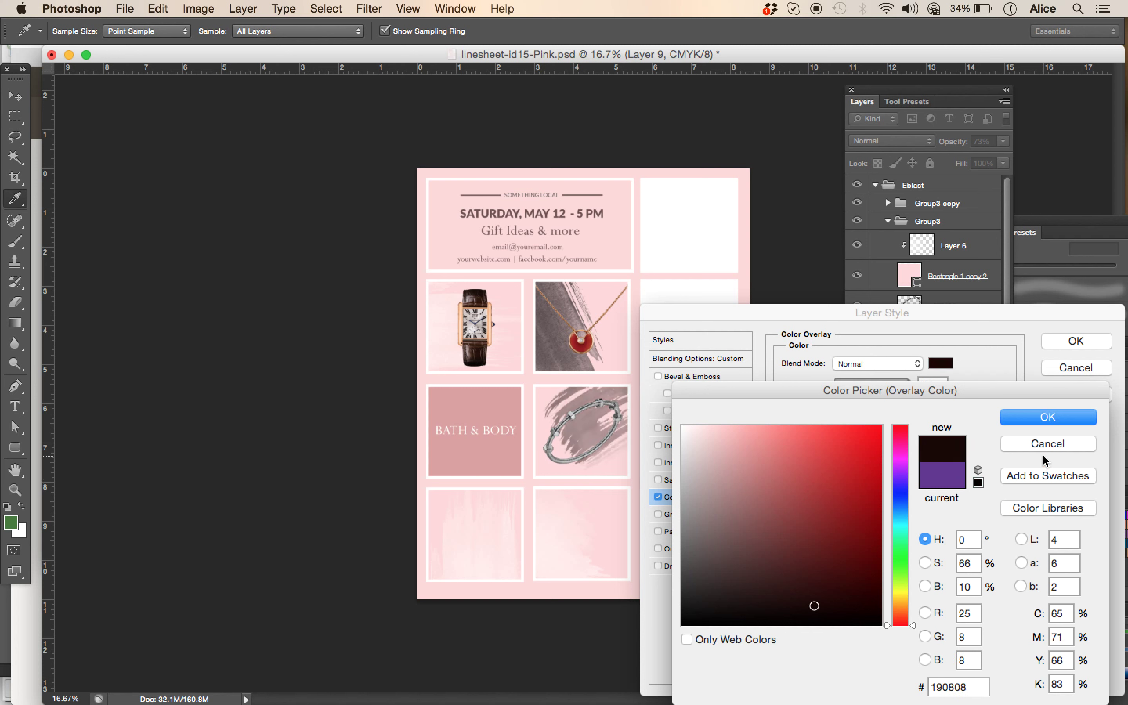
pyautogui.click(1072, 418)
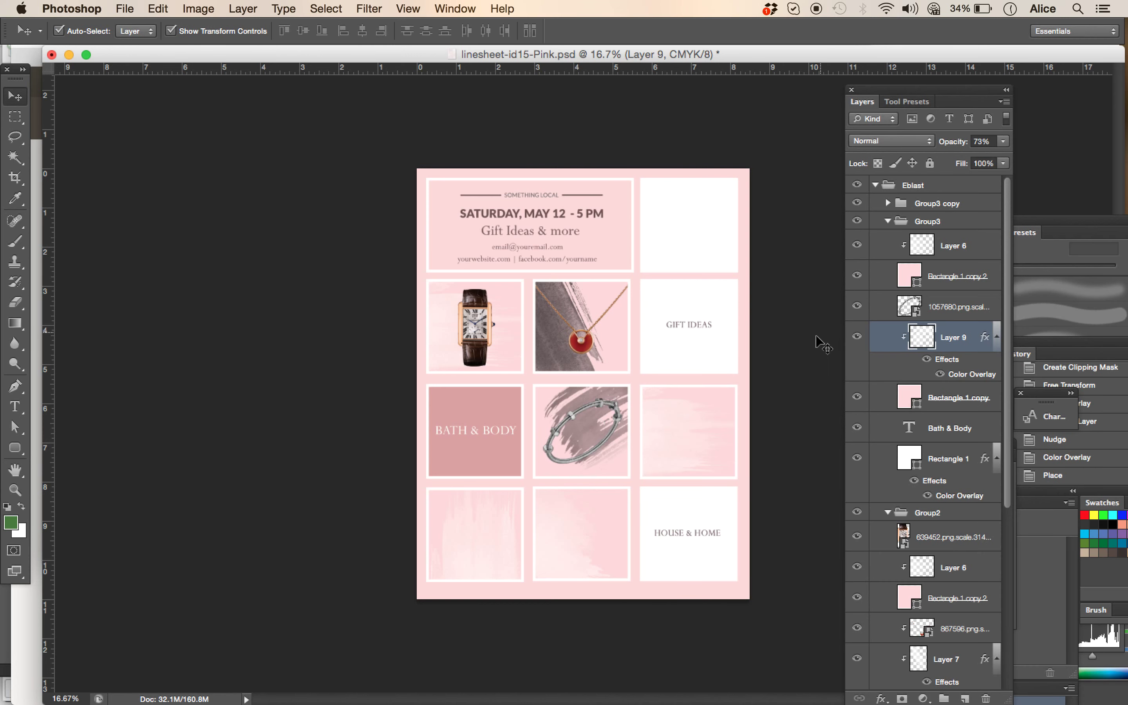
pyautogui.click(660, 451)
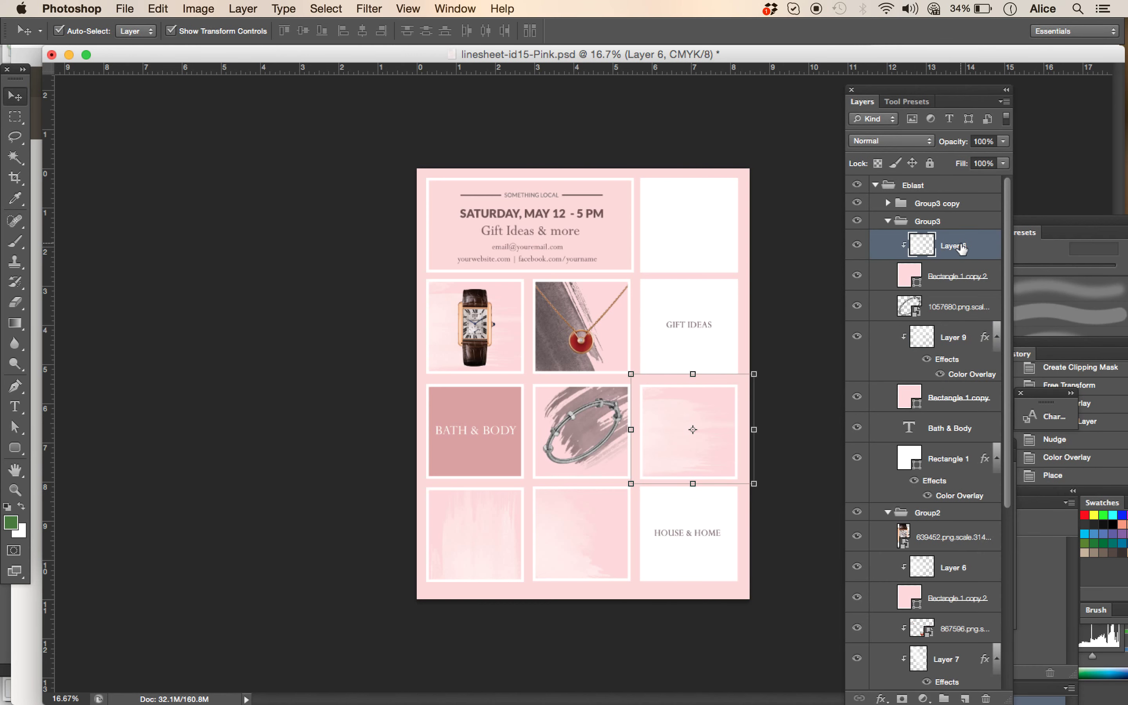
# Give Layer 10 in Group3 copy the same dark Color Overlay
pyautogui.click(857, 245)
pyautogui.click(565, 542)
pyautogui.click(857, 288)
pyautogui.rightClick(960, 293)
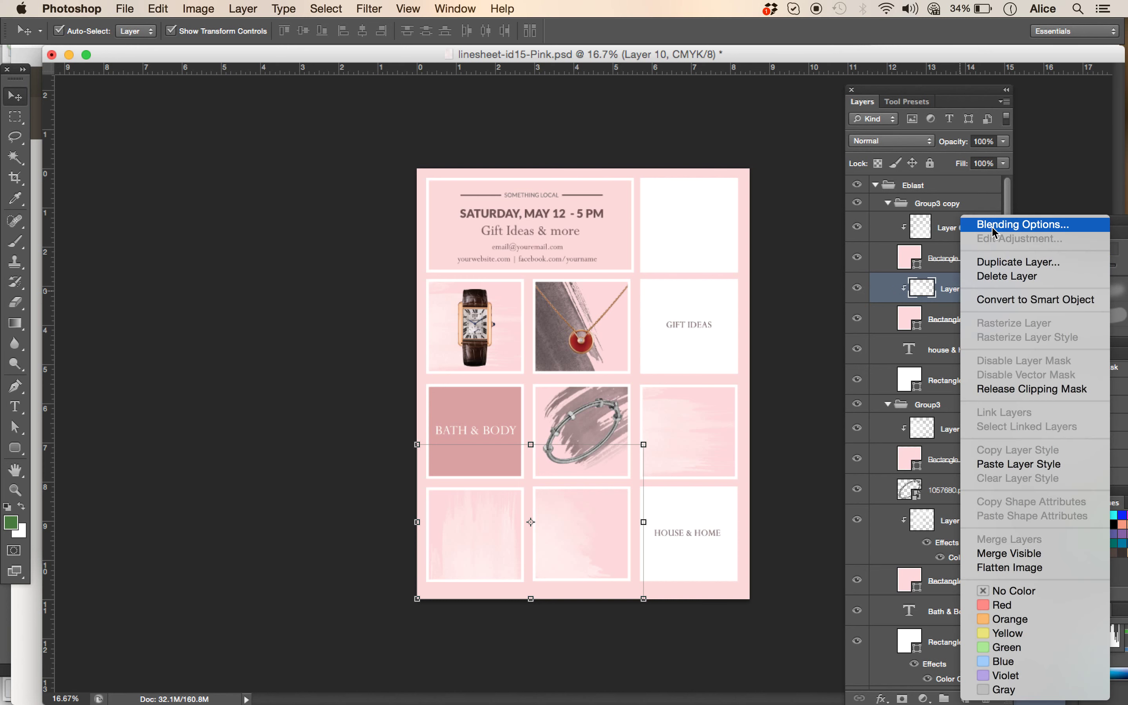
pyautogui.click(1023, 225)
pyautogui.click(685, 497)
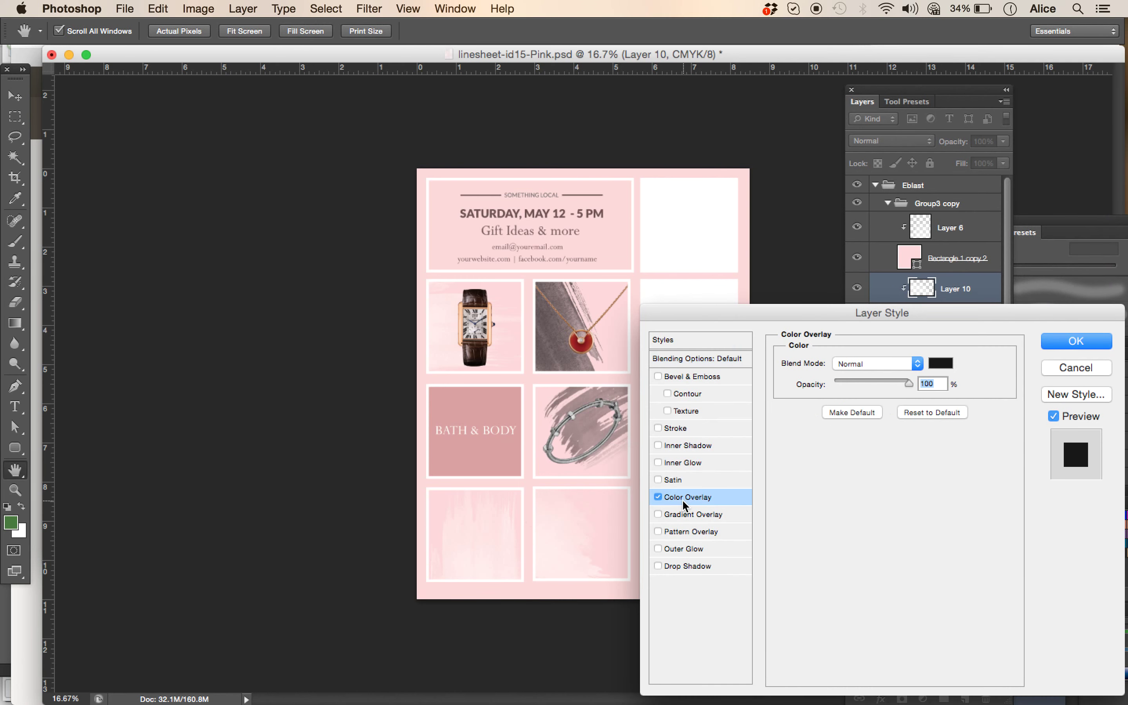
pyautogui.click(1076, 340)
pyautogui.press('v')
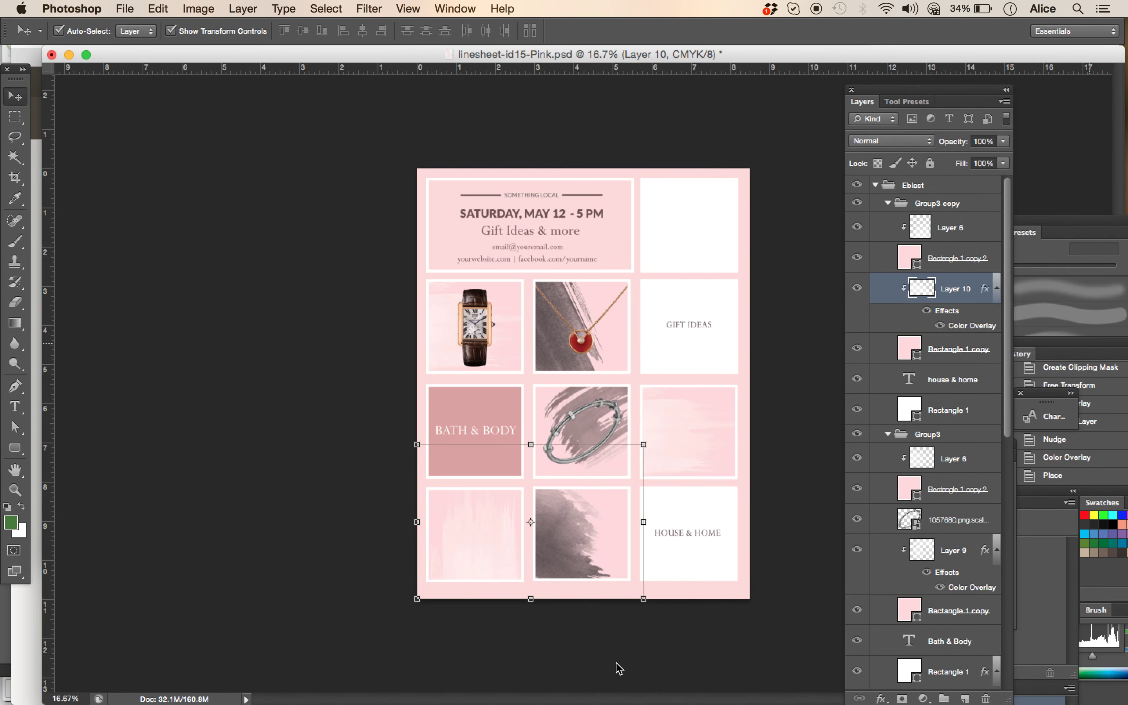
# Select Layer 6 in Group3 copy and toggle its visibility to check its tile
pyautogui.click(490, 568)
pyautogui.click(459, 559)
pyautogui.click(857, 228)
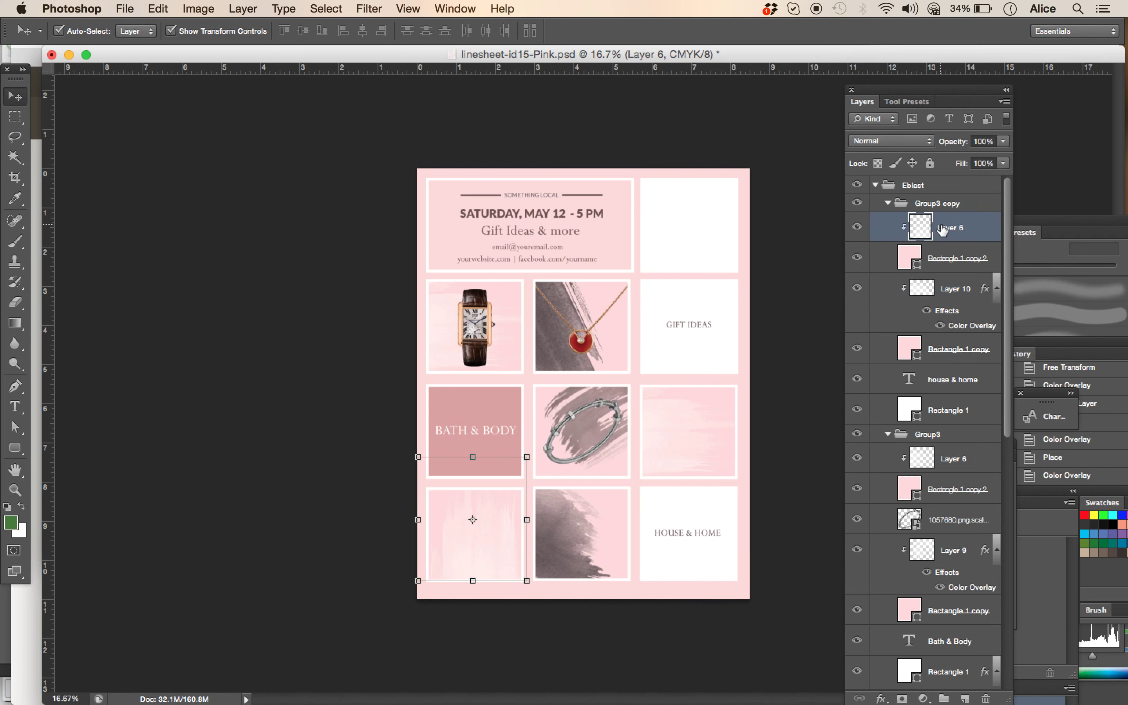
pyautogui.click(793, 343)
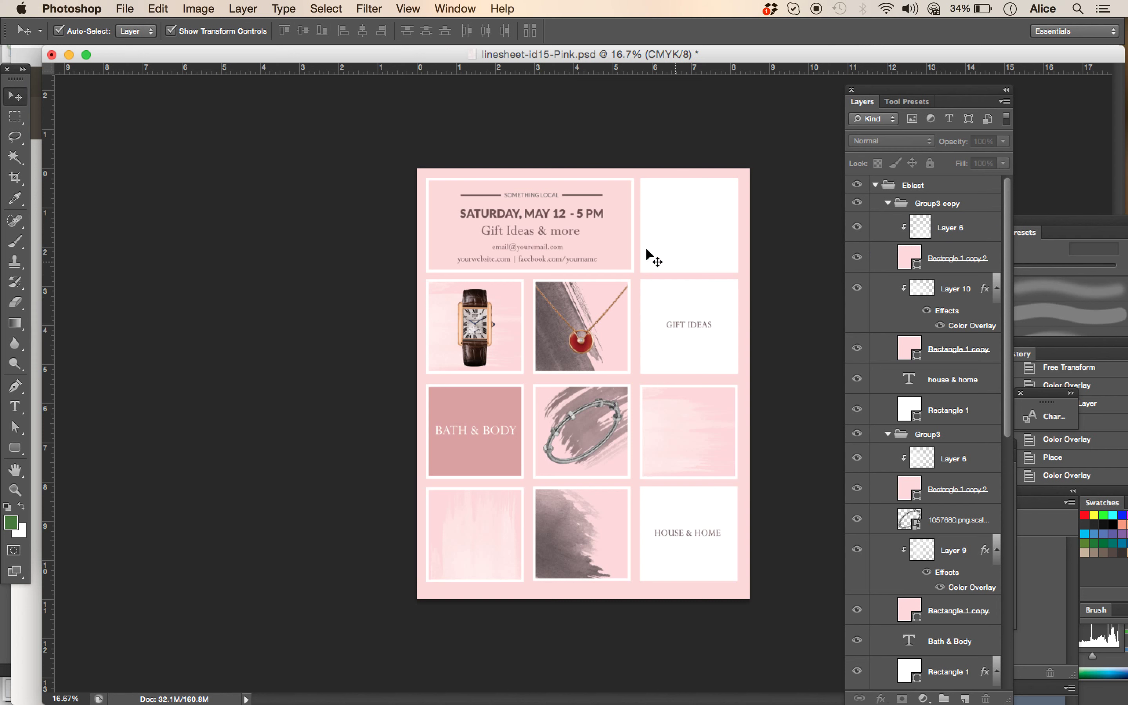
# Select the entire 'SATURDAY, MAY 12 - 5 PM' headline text for editing
pyautogui.click(541, 214)
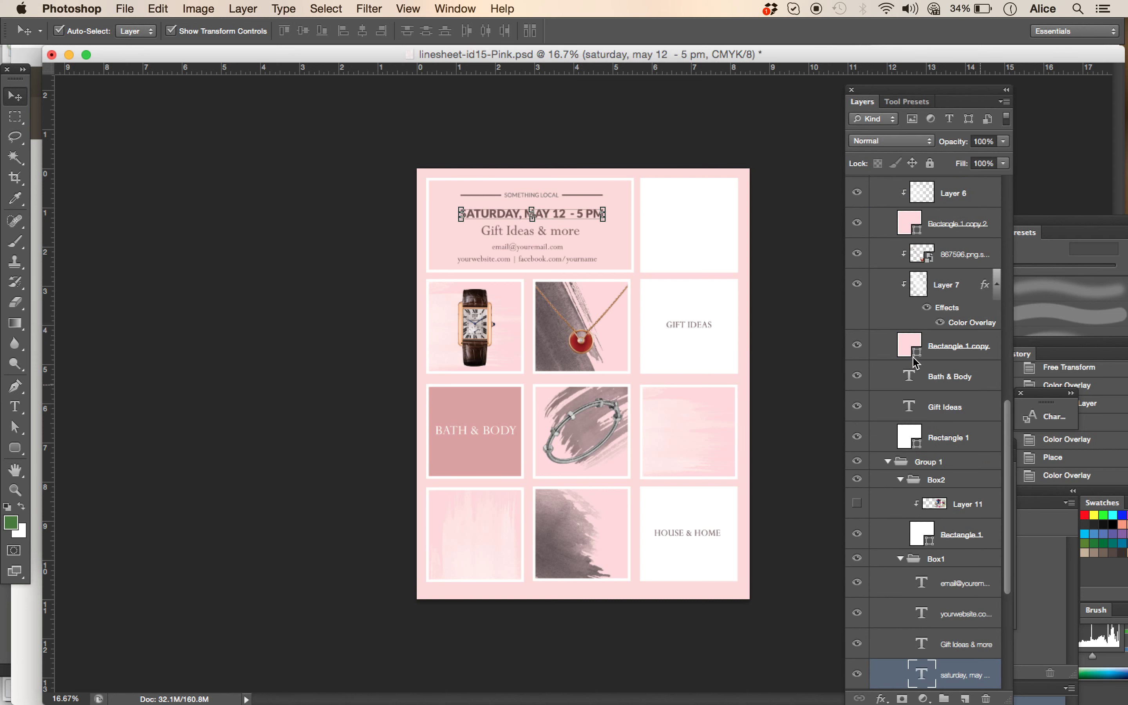
pyautogui.press('t')
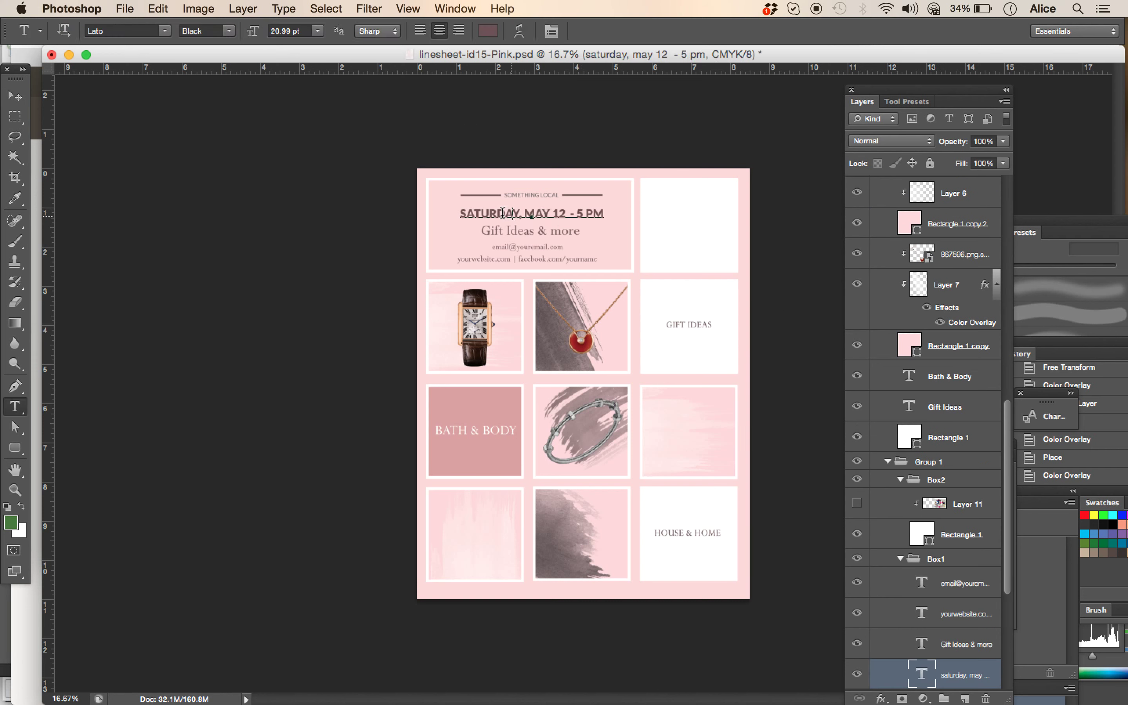
pyautogui.click(505, 214)
pyautogui.moveTo(460, 214); pyautogui.dragTo(630, 219)
# Type 'YOUR TEXT HERE' as the new headline, fix typos, and commit it
pyautogui.write('YO')
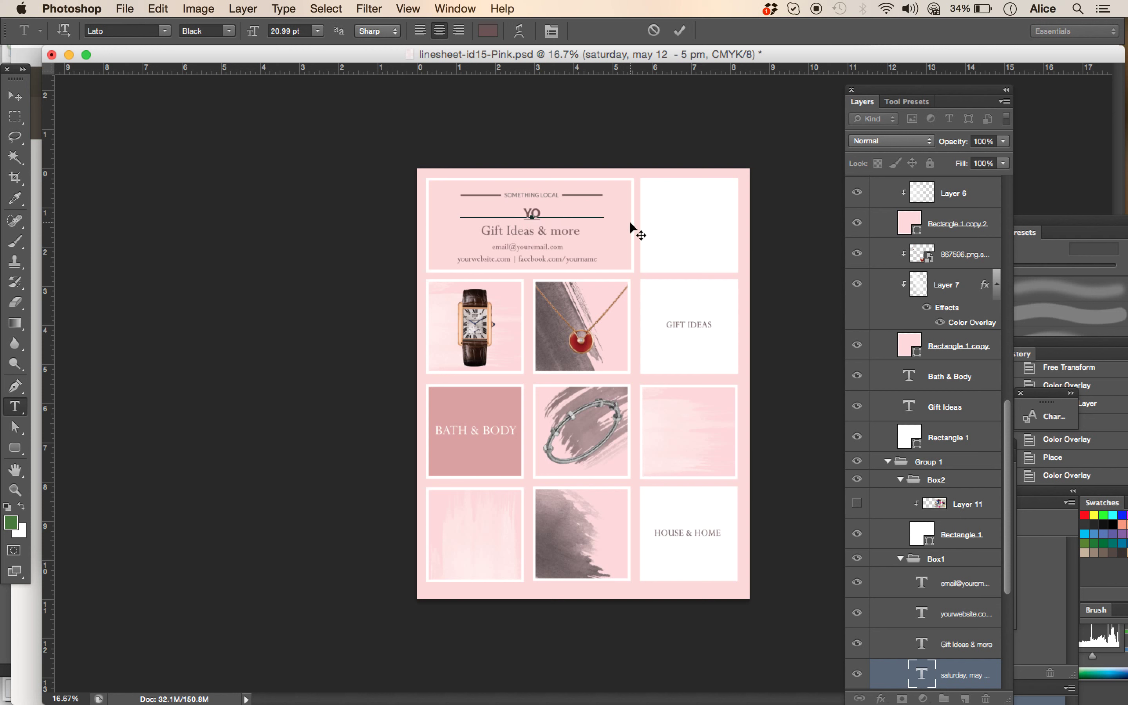
pyautogui.write('UR TEX')
pyautogui.write('T')
pyautogui.press('BackSpace')
pyautogui.press('BackSpace')
pyautogui.press('BackSpace')
pyautogui.press('BackSpace')
pyautogui.press('BackSpace')
pyautogui.write('TEXT')
pyautogui.press('BackSpace')
pyautogui.press('BackSpace')
pyautogui.press('BackSpace')
pyautogui.press('BackSpace')
pyautogui.click(934, 9)
pyautogui.click(967, 20)
pyautogui.write('TEXT HERE')
pyautogui.click(680, 31)
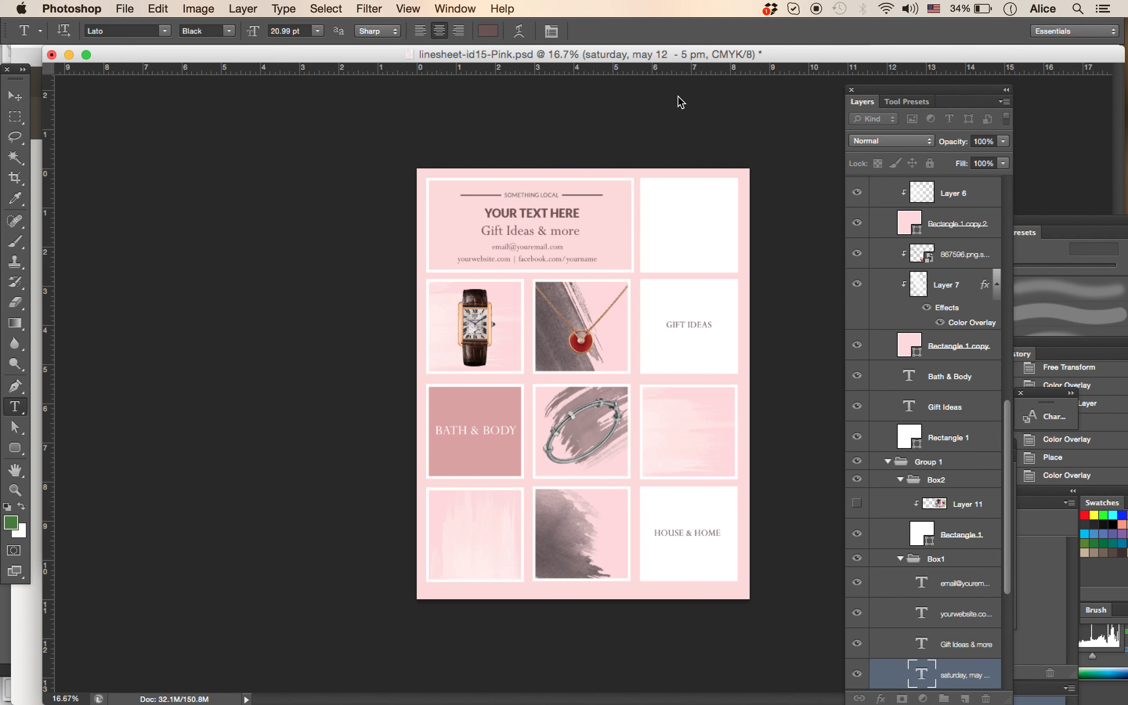
# With the top-right tile layer selected, place 'ABTRACT art name card.jpg' into the flyer
pyautogui.press('v')
pyautogui.click(667, 225)
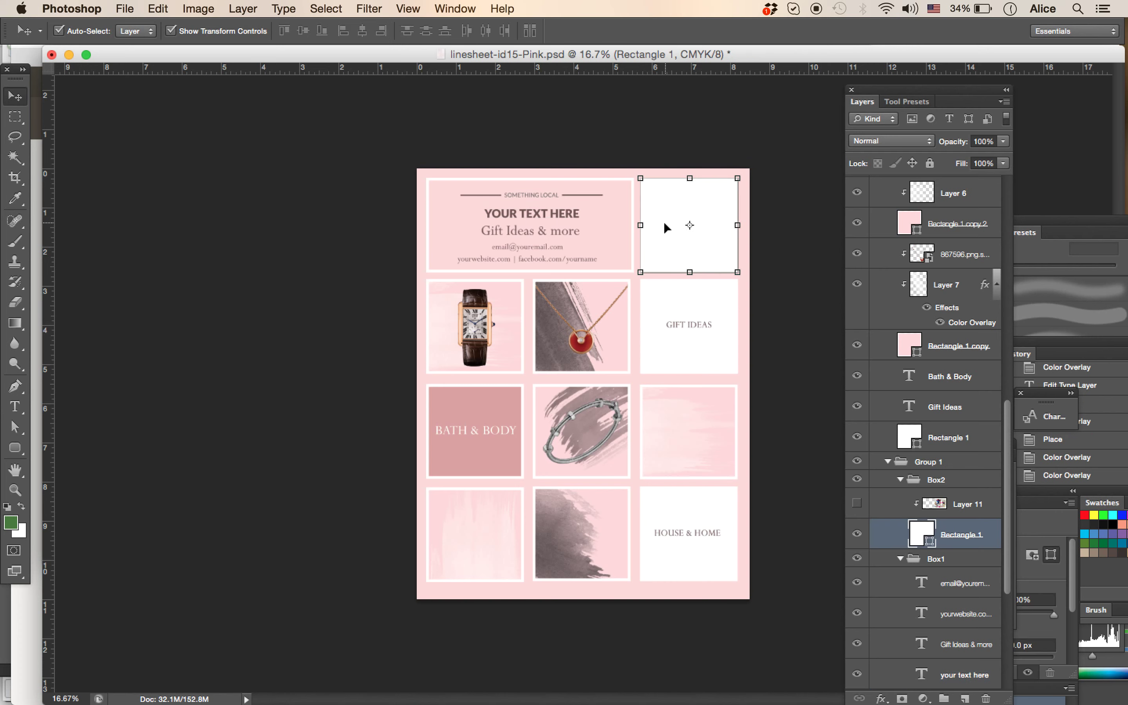
pyautogui.click(122, 8)
pyautogui.click(164, 266)
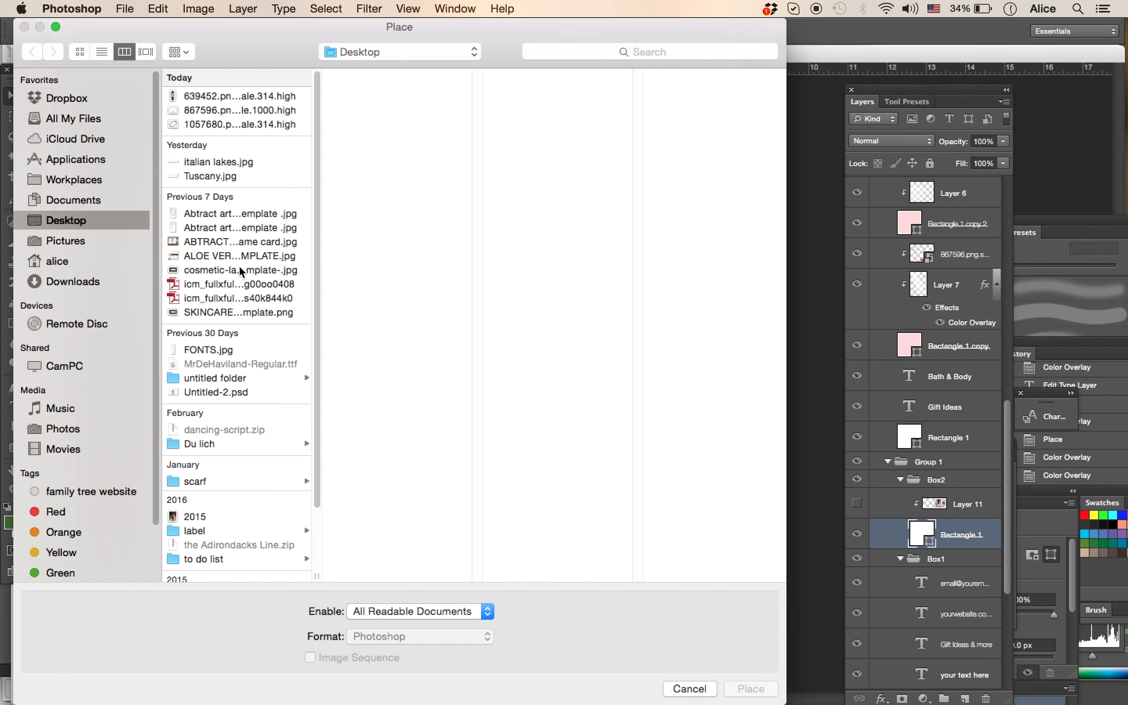
pyautogui.click(249, 243)
pyautogui.click(754, 689)
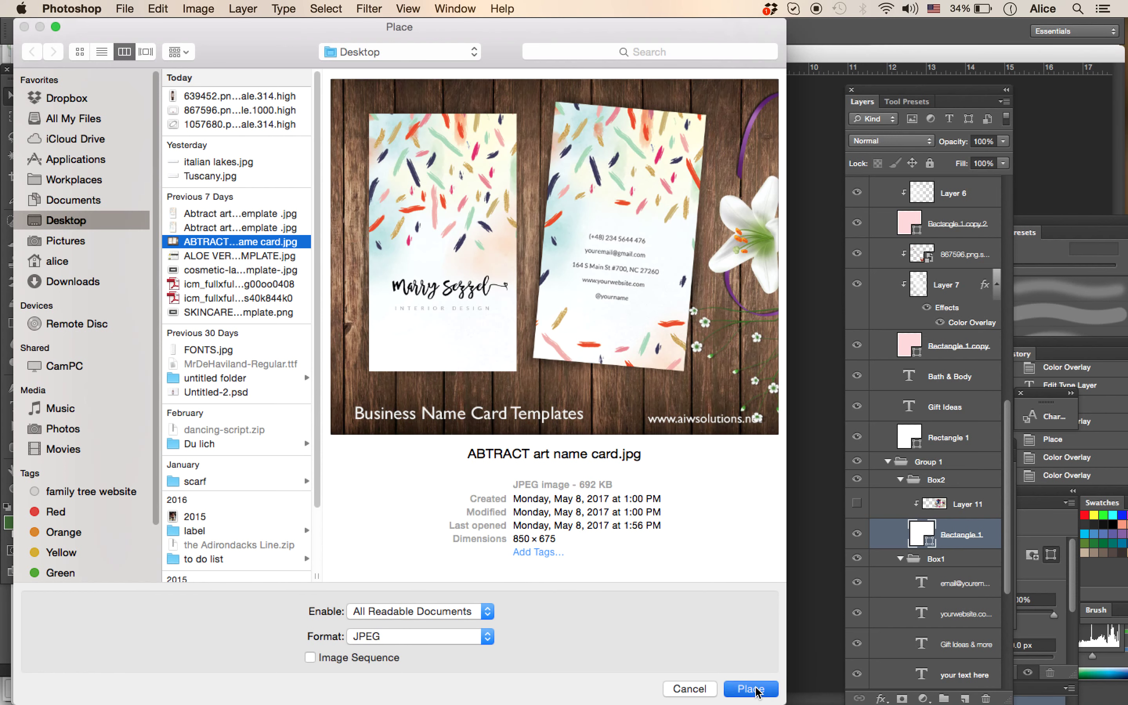
# Scale and position the placed card image over the top-right tile
pyautogui.moveTo(643, 381); pyautogui.dragTo(704, 231)
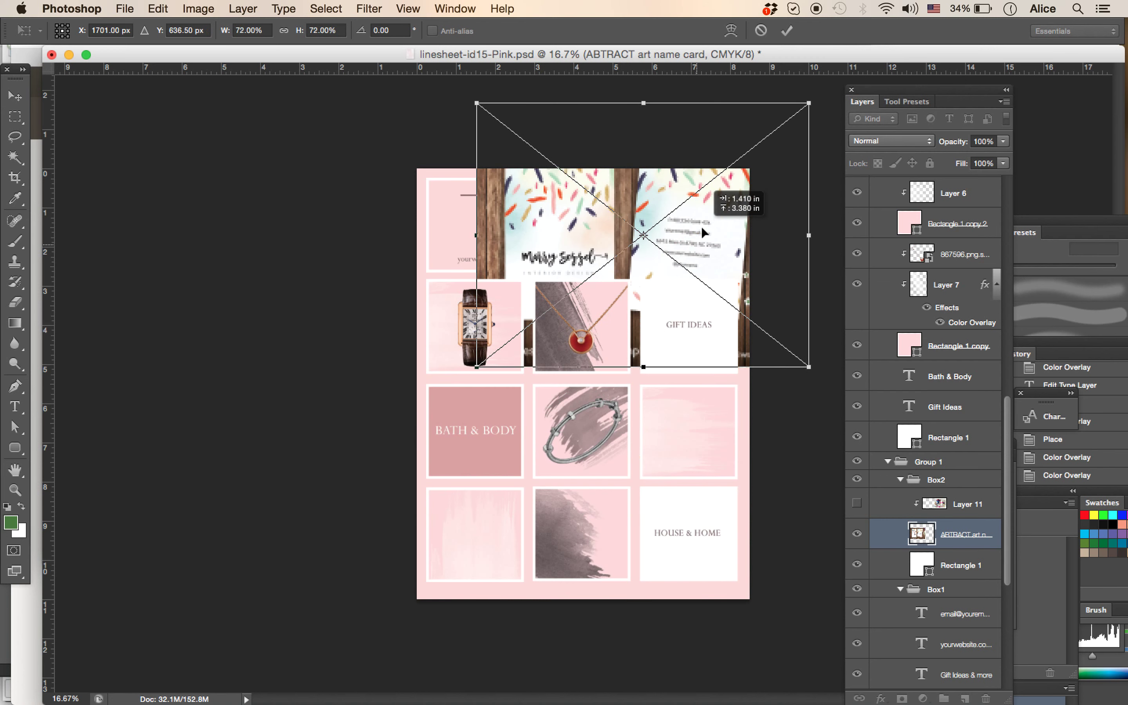
pyautogui.moveTo(480, 104); pyautogui.dragTo(589, 189)
pyautogui.moveTo(655, 242); pyautogui.dragTo(694, 240)
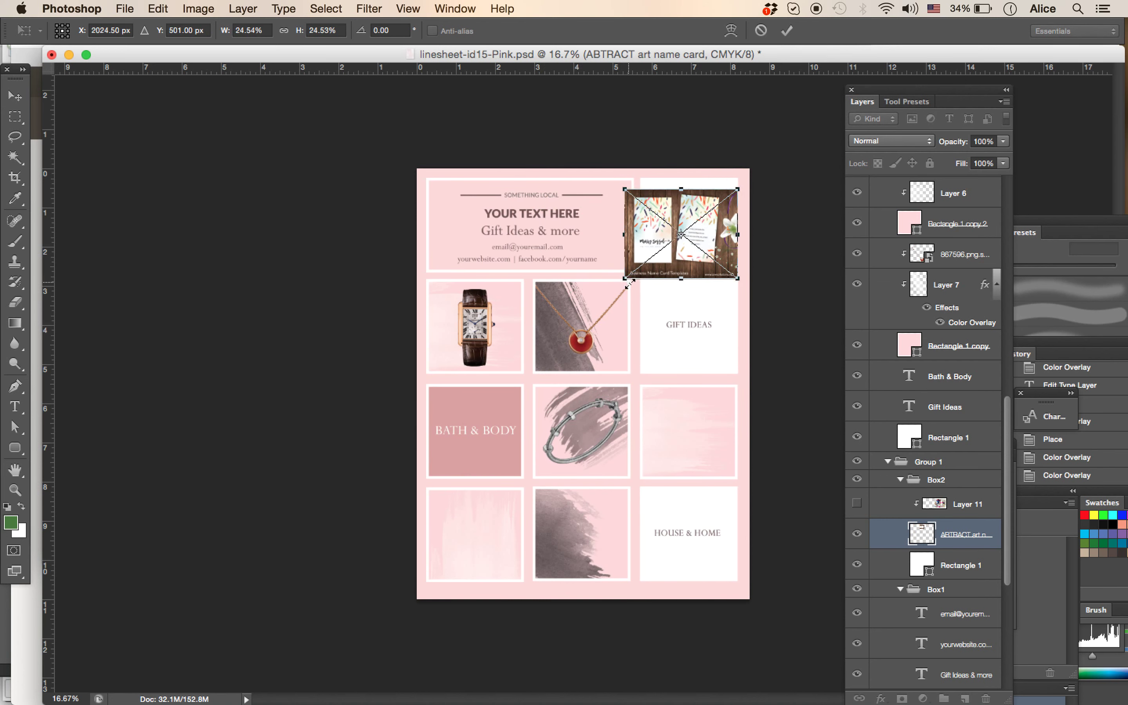
pyautogui.moveTo(629, 282); pyautogui.dragTo(567, 321)
pyautogui.moveTo(663, 236); pyautogui.dragTo(635, 237)
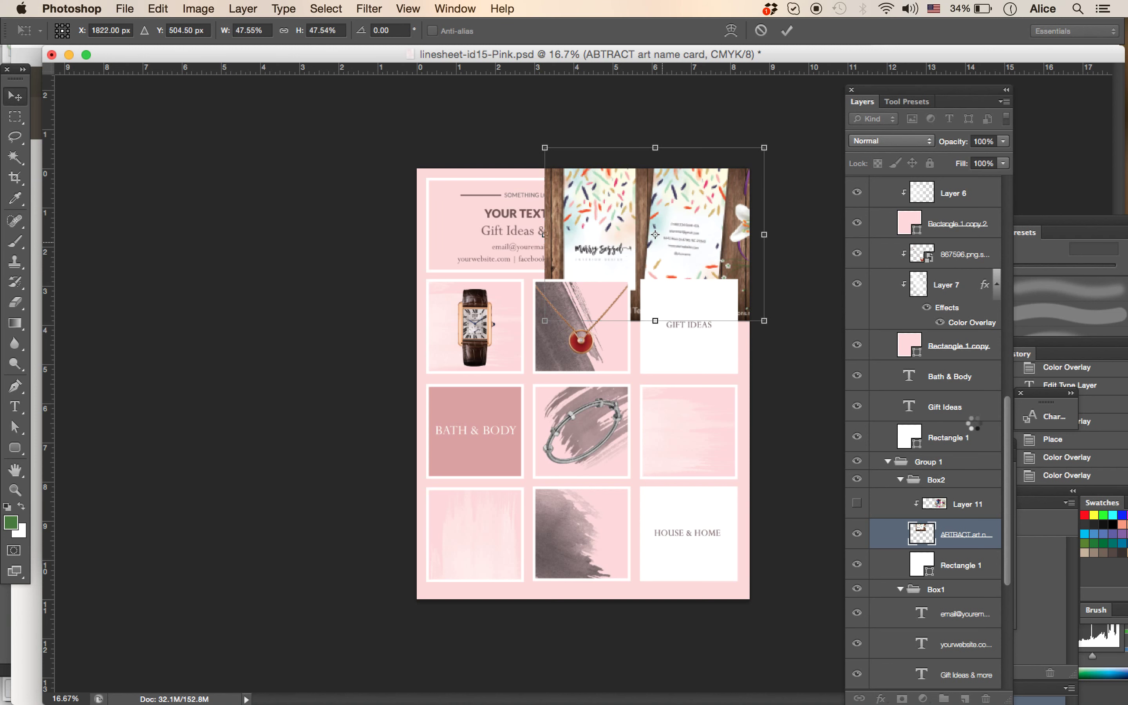
pyautogui.press('Return')
# Clip the card image into the tile and make Layer 11, the bottles photo, visible
pyautogui.rightClick(947, 536)
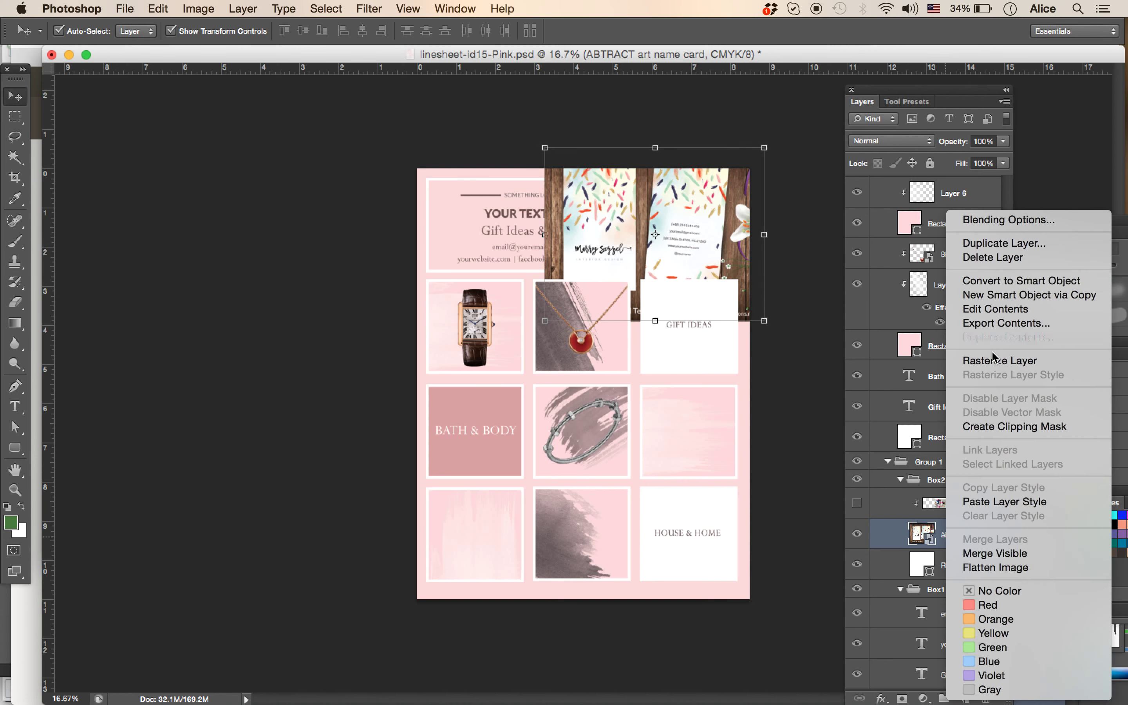
pyautogui.click(993, 426)
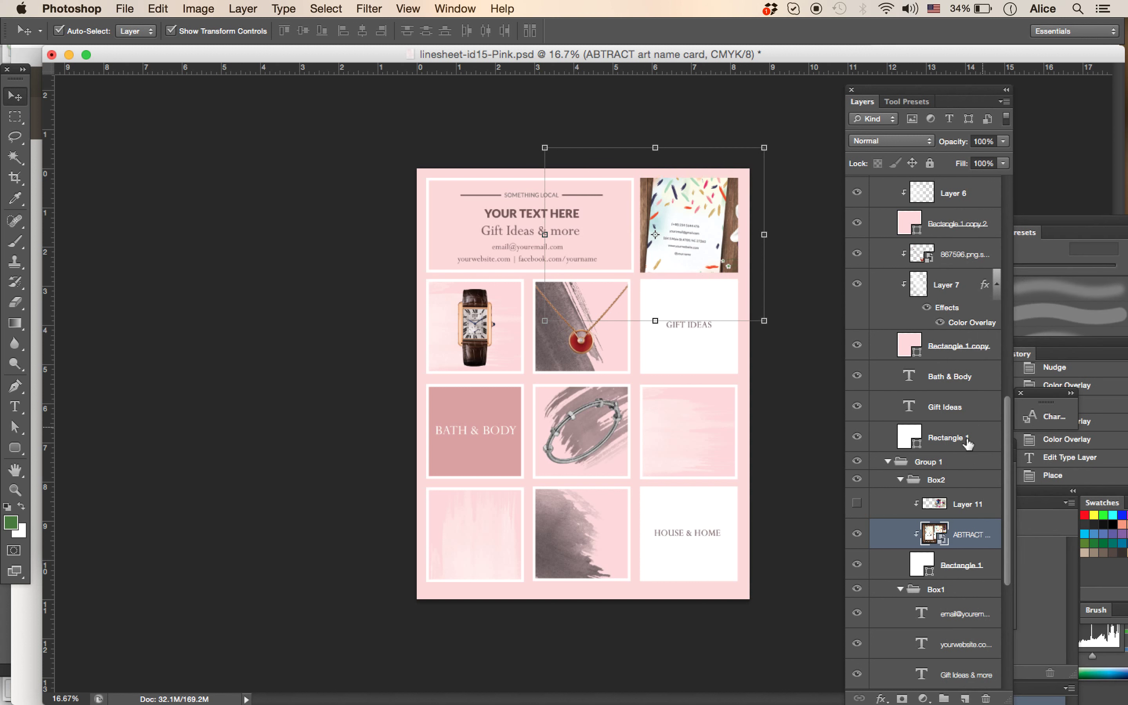
pyautogui.click(857, 502)
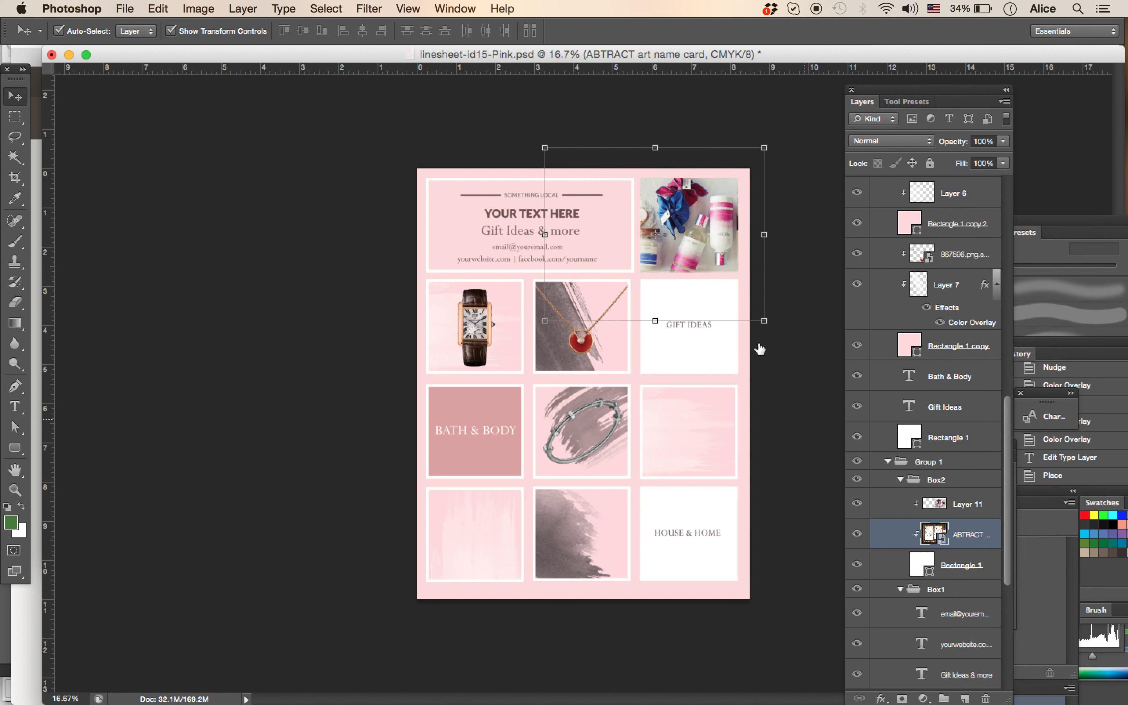